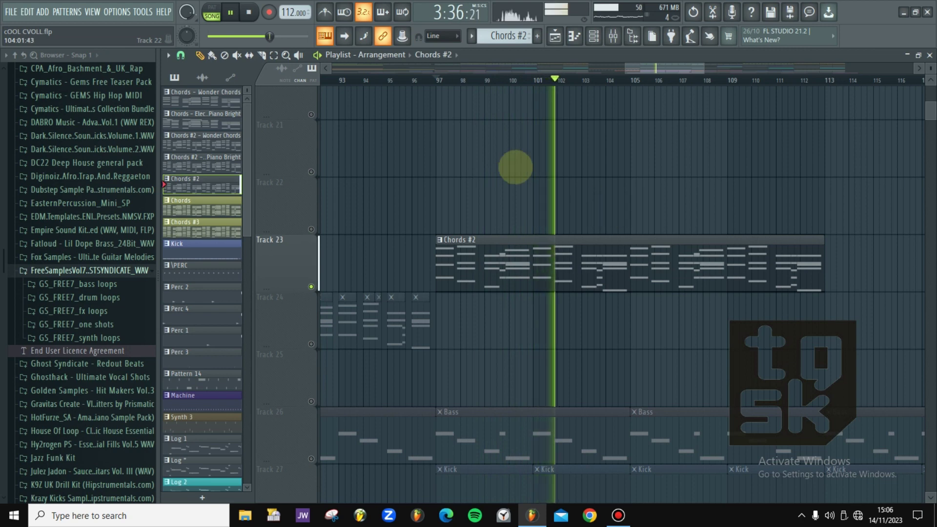
Stop playback of the Chords #2 clip on Track 23 and look over the start of the arrangement
{"action": "scroll", "coordinate": [693, 81], "scroll_direction": "up", "scroll_amount": 3}
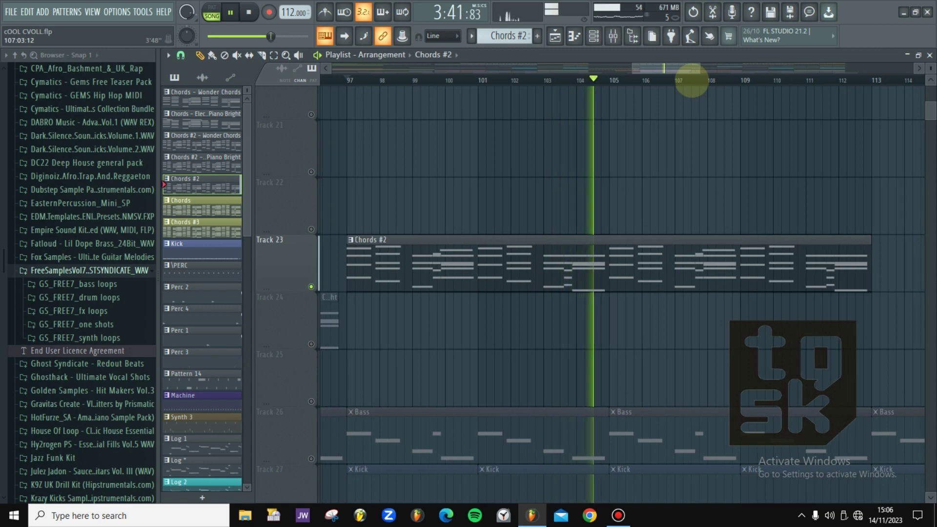
{"action": "key", "text": "space"}
{"action": "scroll", "coordinate": [449, 314], "scroll_direction": "down", "scroll_amount": 5}
{"action": "scroll", "coordinate": [587, 315], "scroll_direction": "down", "scroll_amount": 3}
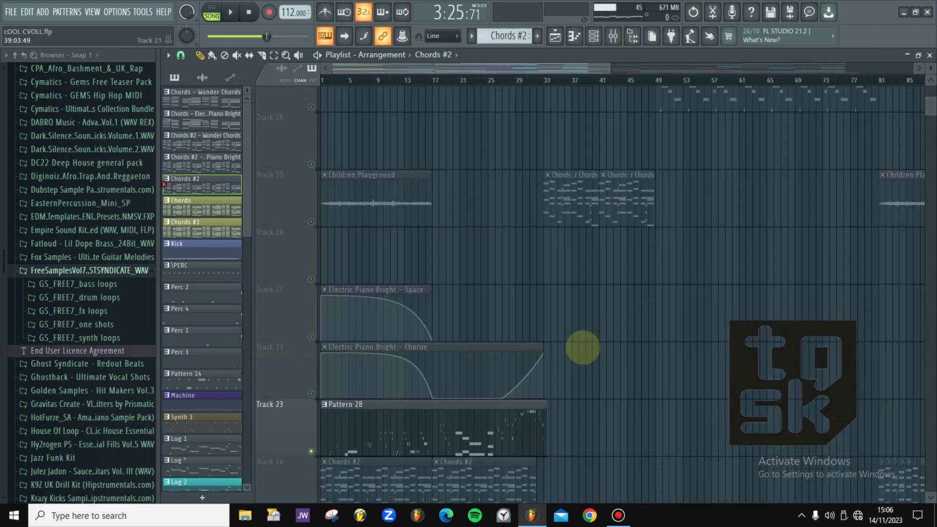
{"action": "scroll", "coordinate": [635, 338], "scroll_direction": "down", "scroll_amount": 3}
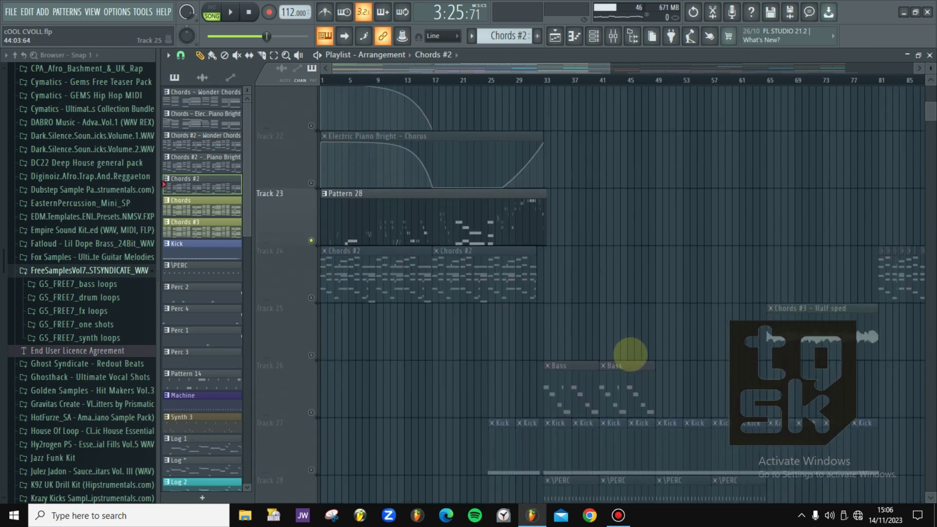
Play the Wonder Chords clips on Track 19 from bar 33
{"action": "left_click", "coordinate": [535, 86]}
{"action": "scroll", "coordinate": [535, 86], "scroll_direction": "up", "scroll_amount": 5}
{"action": "scroll", "coordinate": [441, 258], "scroll_direction": "up", "scroll_amount": 6}
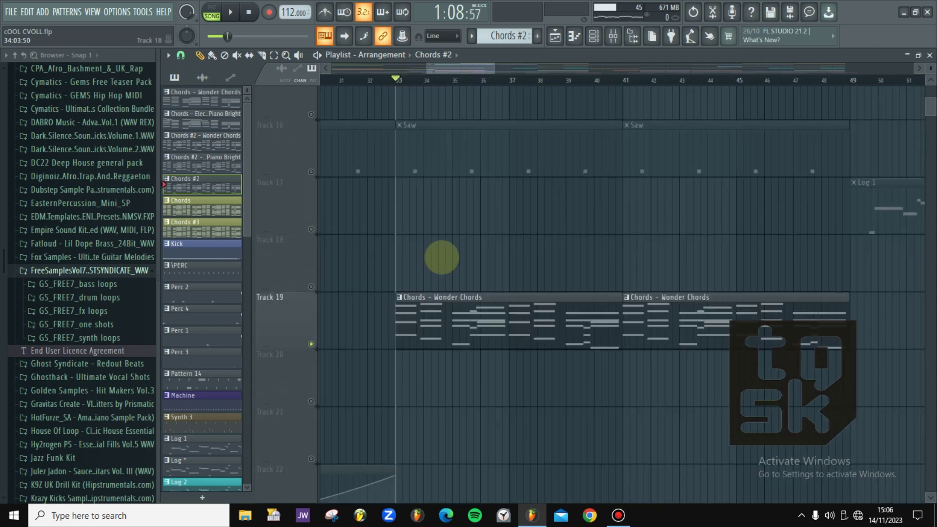
{"action": "key", "text": "space"}
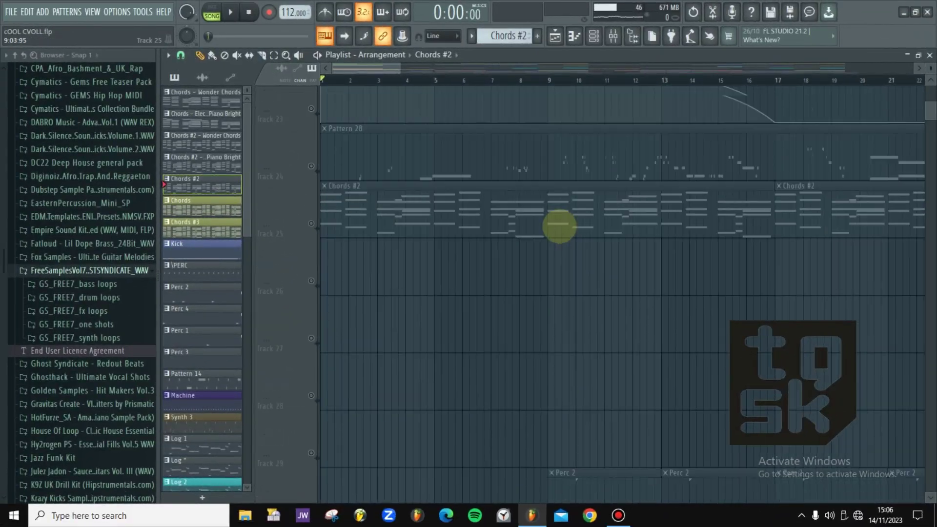
{"action": "scroll", "coordinate": [559, 225], "scroll_direction": "down", "scroll_amount": 7}
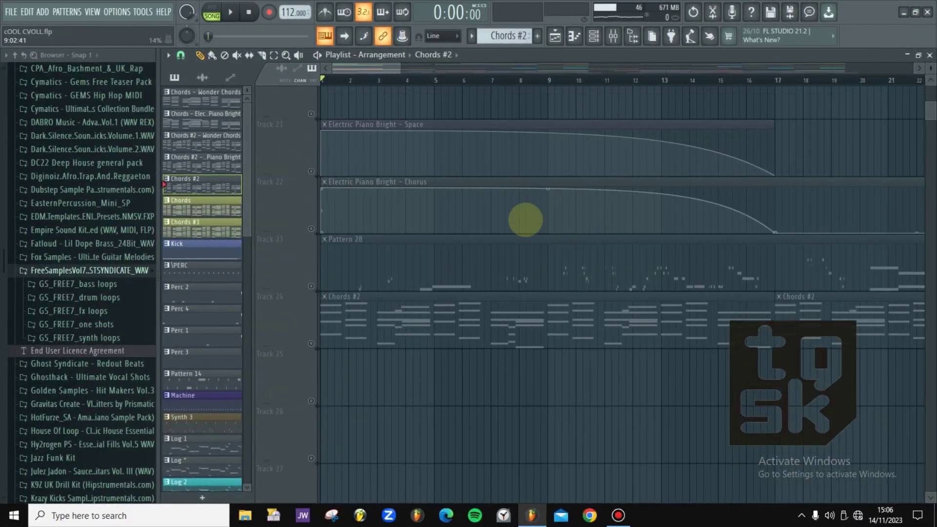
{"action": "scroll", "coordinate": [618, 211], "scroll_direction": "up", "scroll_amount": 1}
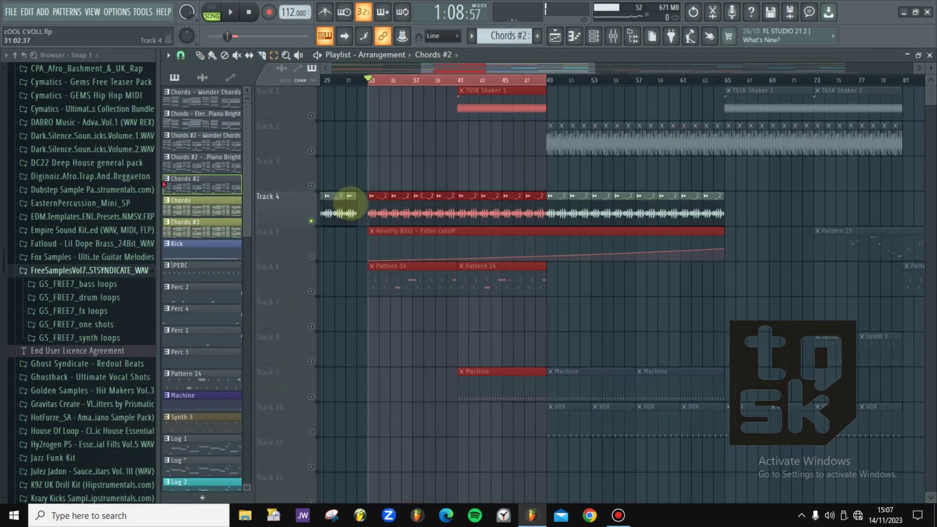
Play the selected section from bar 33 and unmute the kick and percussion tracks, Track 27 to Track 33
{"action": "key", "text": "space"}
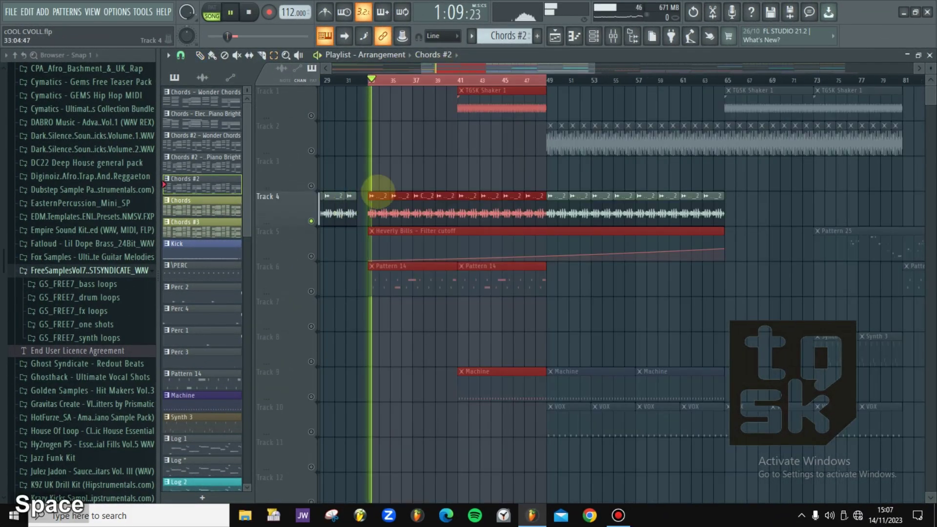
{"action": "scroll", "coordinate": [376, 185], "scroll_direction": "down", "scroll_amount": 15}
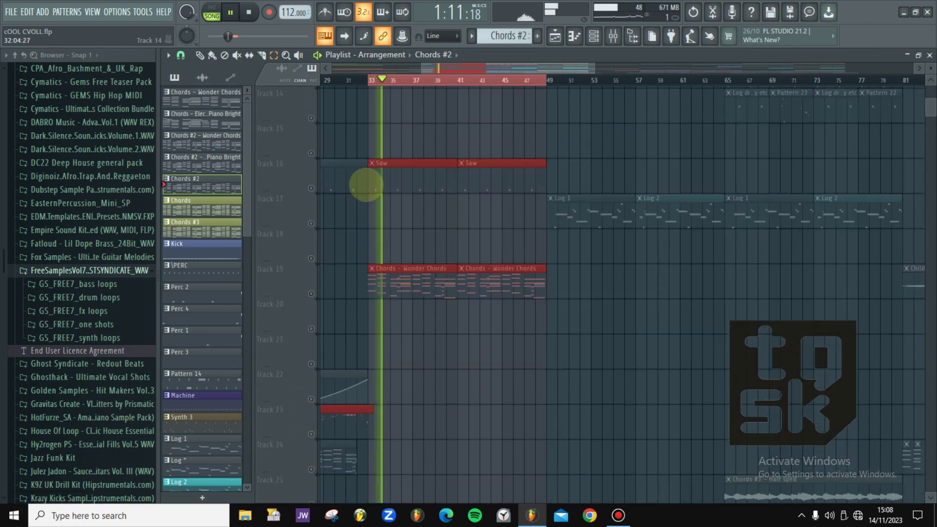
{"action": "scroll", "coordinate": [366, 184], "scroll_direction": "down", "scroll_amount": 12}
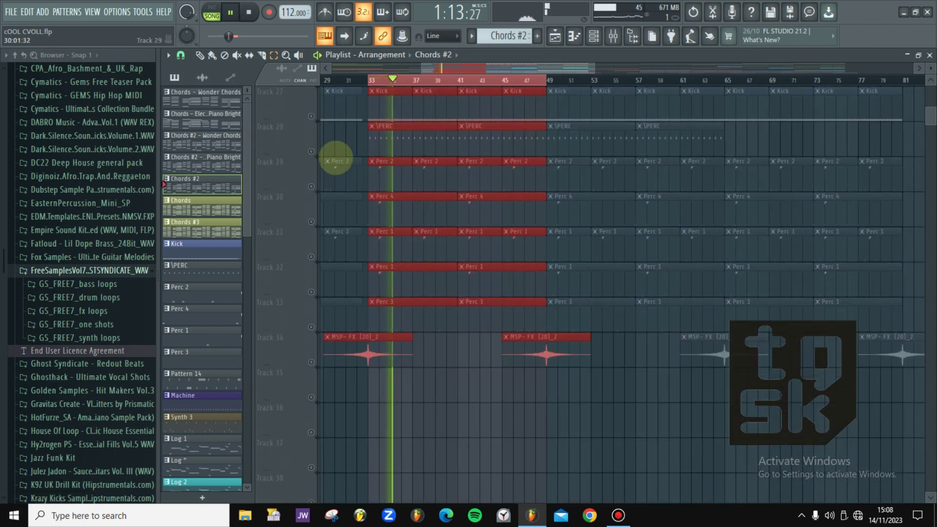
{"action": "scroll", "coordinate": [315, 155], "scroll_direction": "up", "scroll_amount": 1}
{"action": "left_click", "coordinate": [311, 185]}
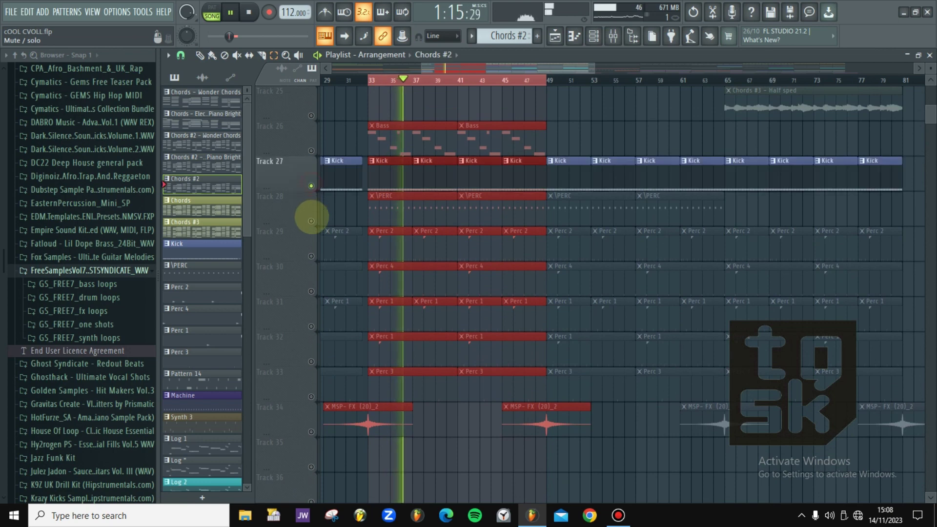
{"action": "left_click", "coordinate": [310, 221]}
{"action": "left_click", "coordinate": [311, 257]}
{"action": "left_click", "coordinate": [311, 291]}
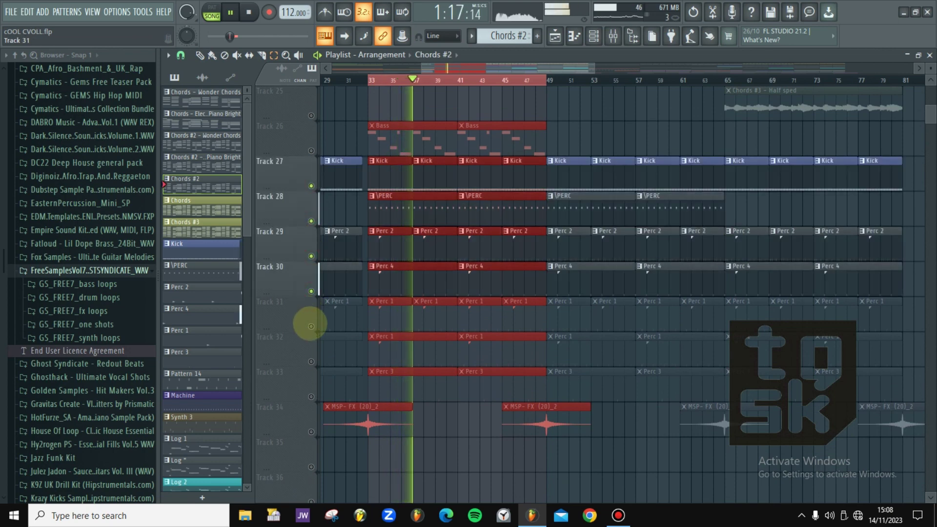
{"action": "left_click", "coordinate": [310, 326]}
{"action": "left_click", "coordinate": [311, 362]}
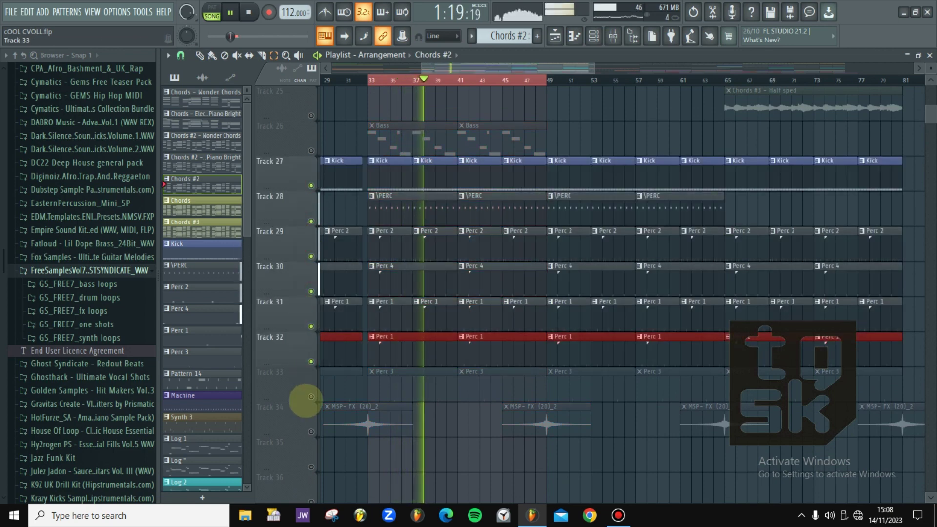
{"action": "left_click", "coordinate": [311, 397]}
Unmute Track 1 with the TGSK Shaker 1 clips while the section plays
{"action": "scroll", "coordinate": [486, 267], "scroll_direction": "up", "scroll_amount": 15}
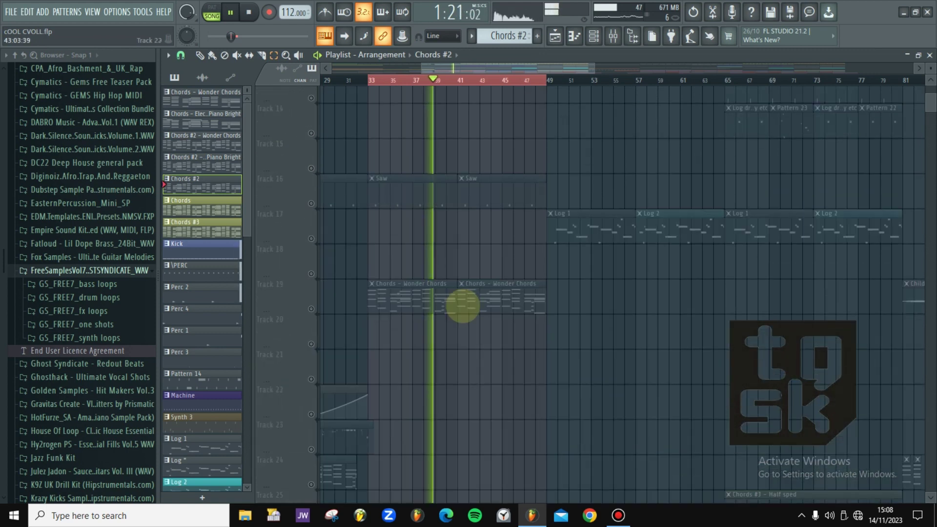
{"action": "scroll", "coordinate": [444, 287], "scroll_direction": "up", "scroll_amount": 3}
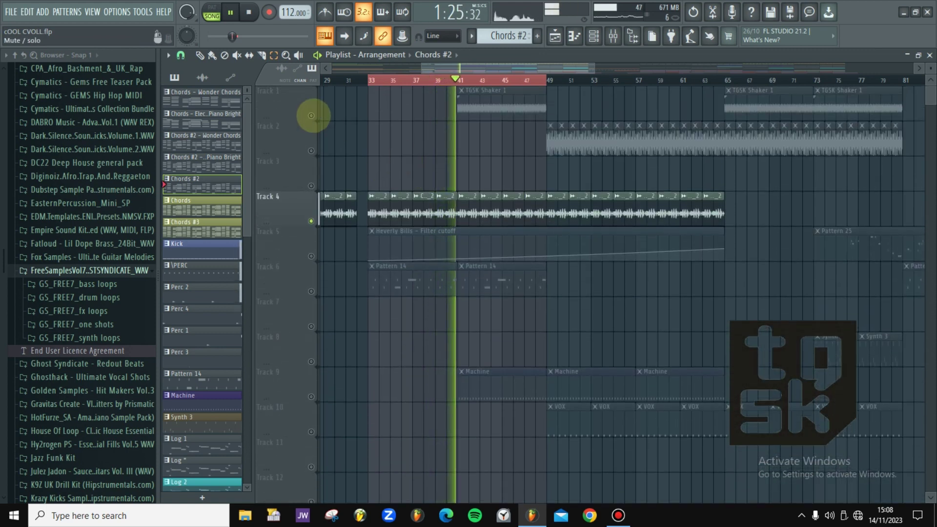
{"action": "left_click", "coordinate": [311, 116]}
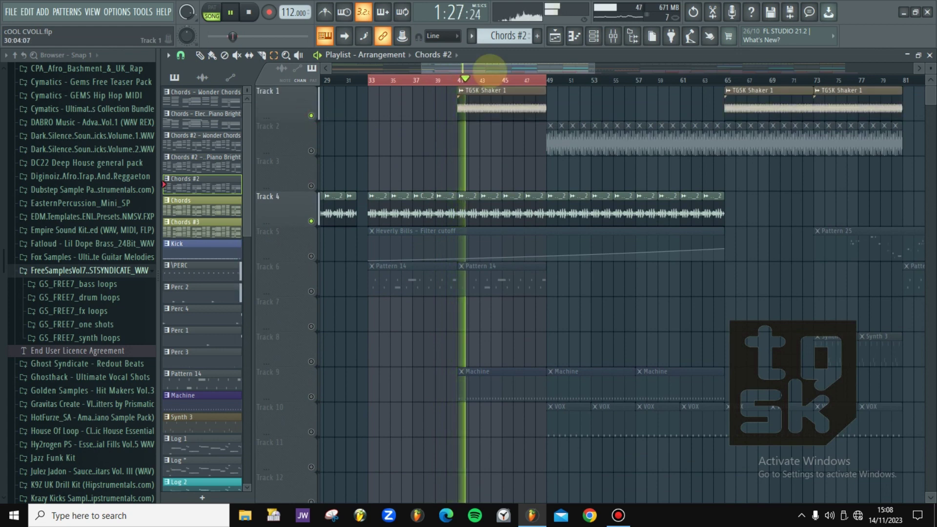
Lower the TGSK Shaker 1 mixer level slightly, then return to the playlist and stop playback
{"action": "left_click", "coordinate": [612, 36]}
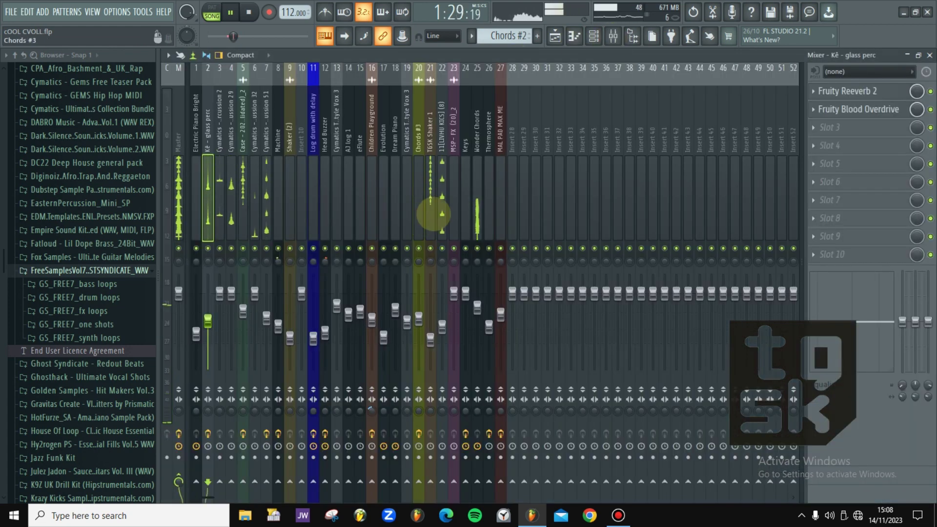
{"action": "left_click", "coordinate": [433, 207]}
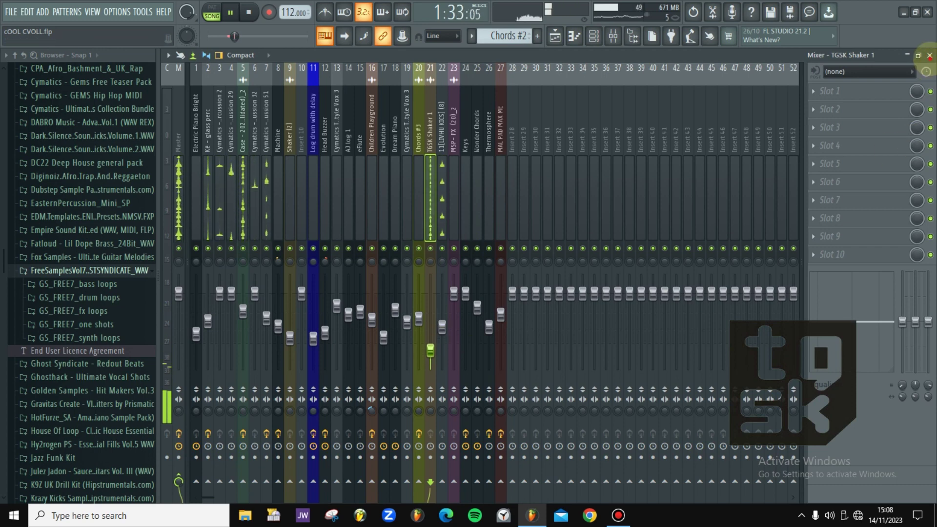
{"action": "left_click", "coordinate": [929, 55]}
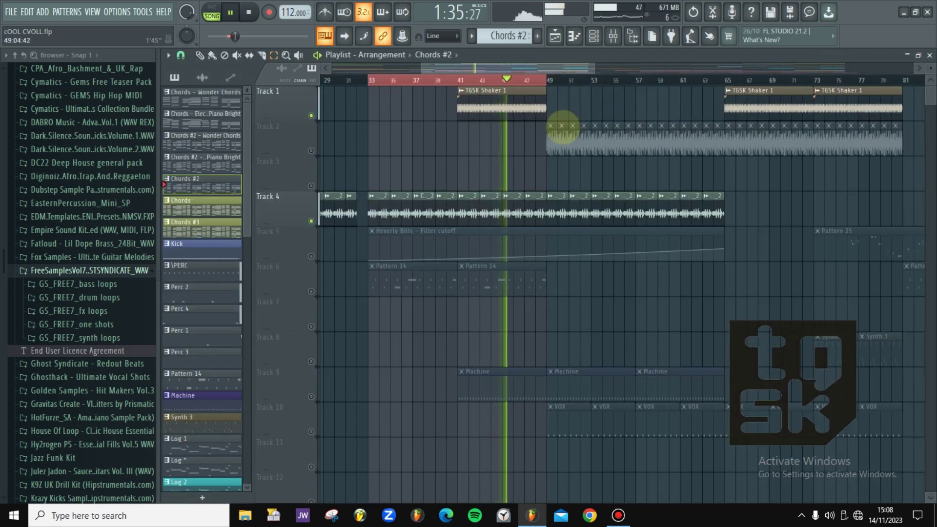
{"action": "key", "text": "space"}
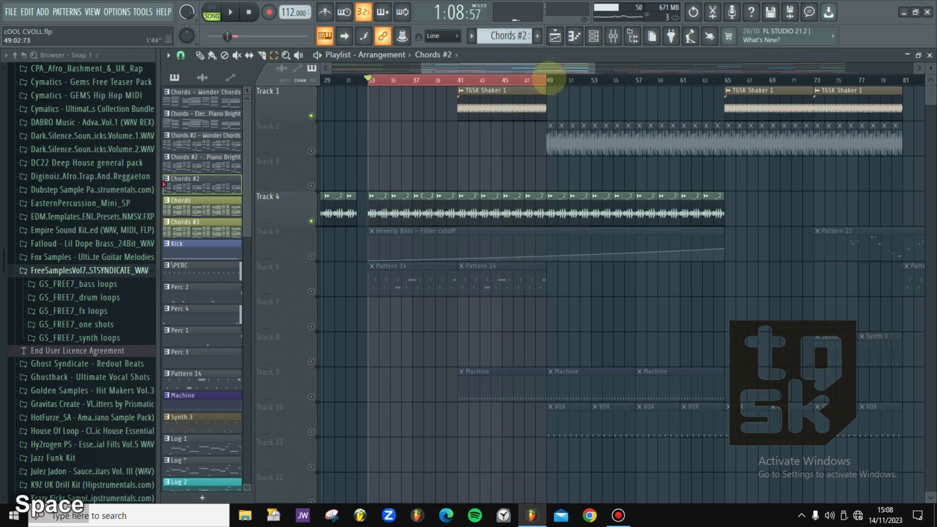
Unmute Track 2 and play the section selected from bar 49 to bar 57
{"action": "left_click", "coordinate": [547, 78]}
{"action": "left_click_drag", "start_coordinate": [547, 78], "coordinate": [636, 93]}
{"action": "key", "text": "space"}
{"action": "key", "text": "space"}
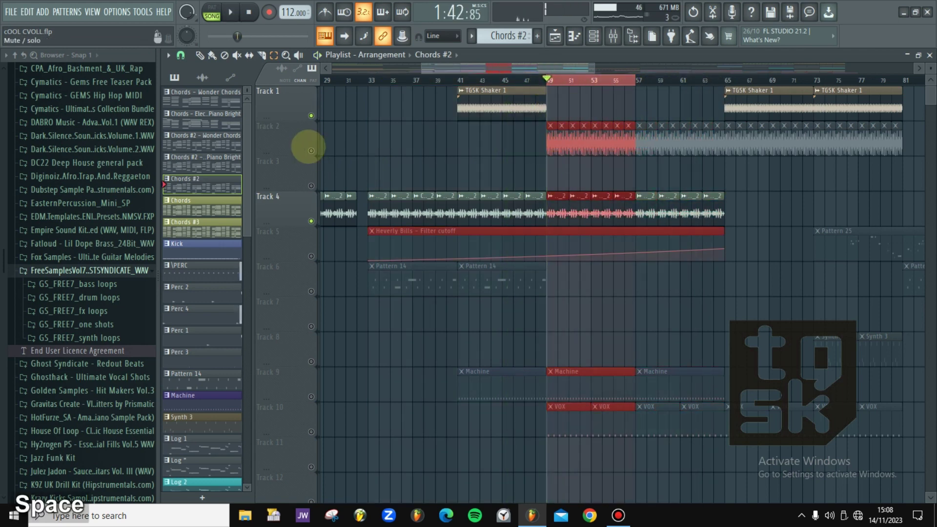
{"action": "left_click", "coordinate": [311, 150]}
{"action": "key", "text": "space"}
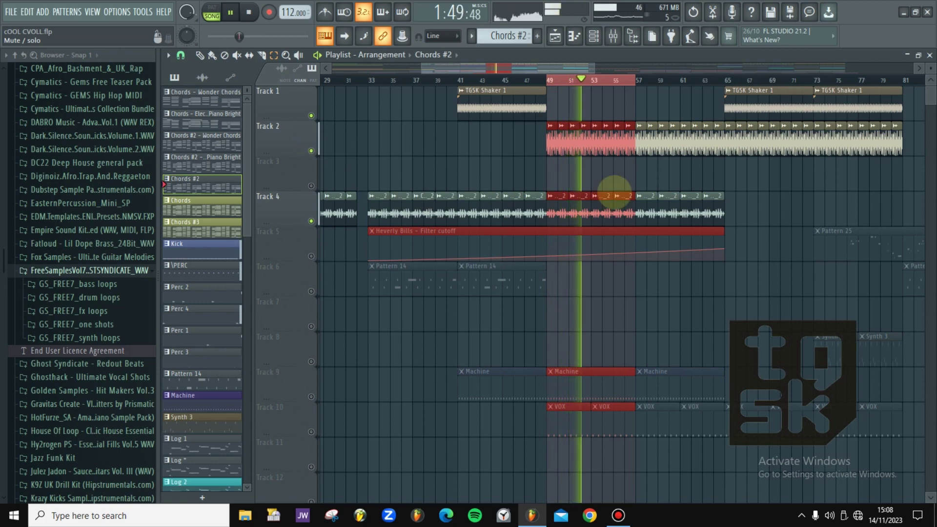
{"action": "scroll", "coordinate": [612, 191], "scroll_direction": "down", "scroll_amount": 10}
{"action": "scroll", "coordinate": [613, 191], "scroll_direction": "down", "scroll_amount": 3}
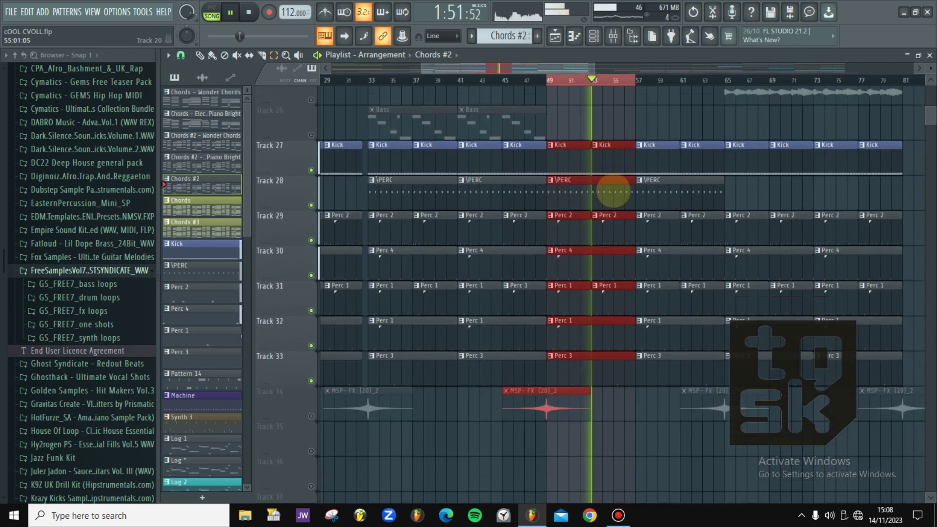
{"action": "key", "text": "space"}
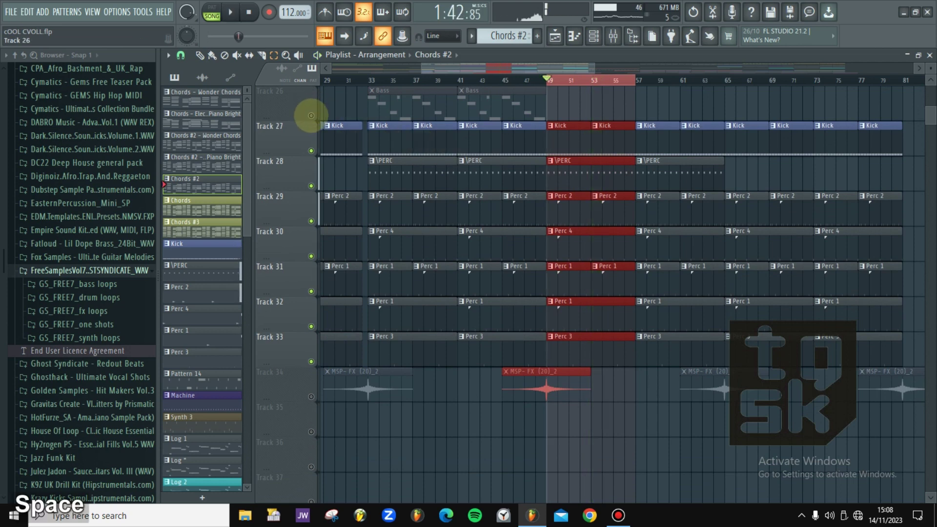
Unmute Track 16 and audition its Saw clip
{"action": "scroll", "coordinate": [464, 132], "scroll_direction": "up", "scroll_amount": 6}
{"action": "left_click", "coordinate": [311, 150]}
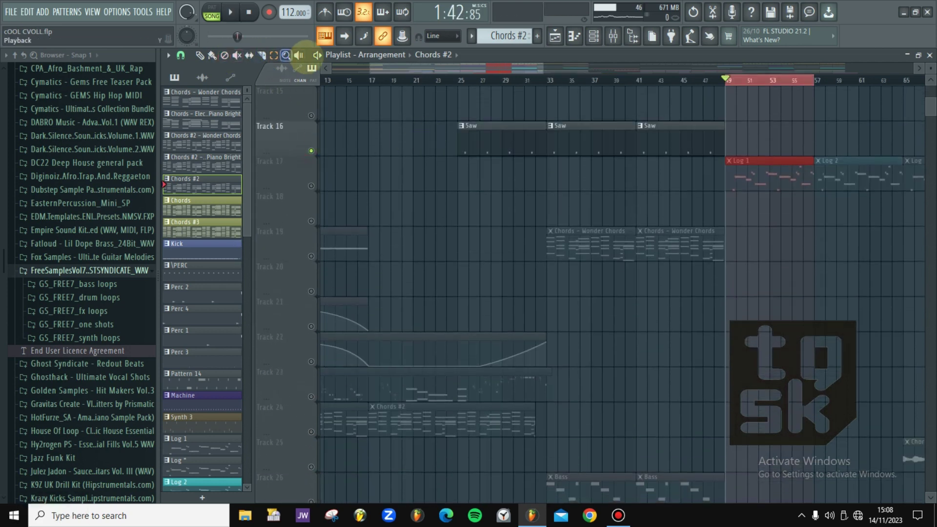
{"action": "left_click_drag", "start_coordinate": [505, 138], "coordinate": [506, 140]}
Unmute Track 6 and audition Pattern 14 from about bar 33
{"action": "scroll", "coordinate": [359, 218], "scroll_direction": "up", "scroll_amount": 6}
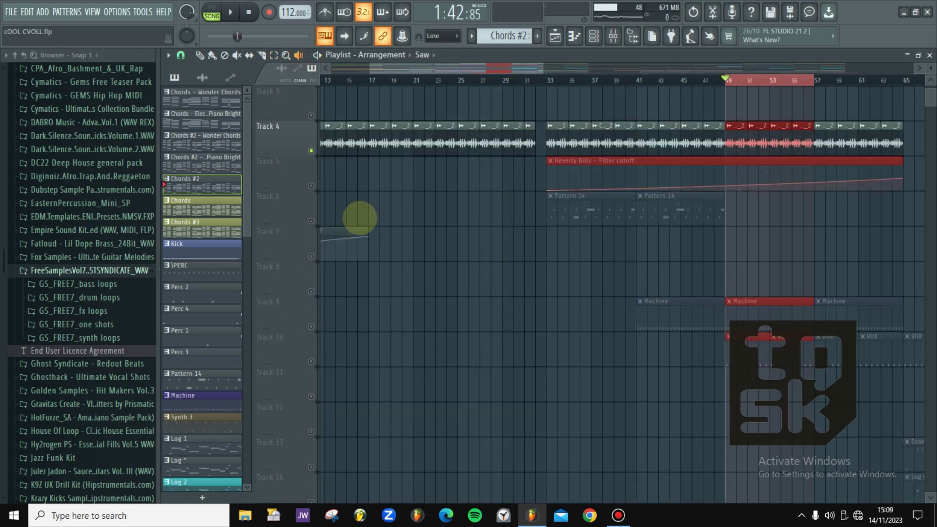
{"action": "left_click", "coordinate": [311, 221]}
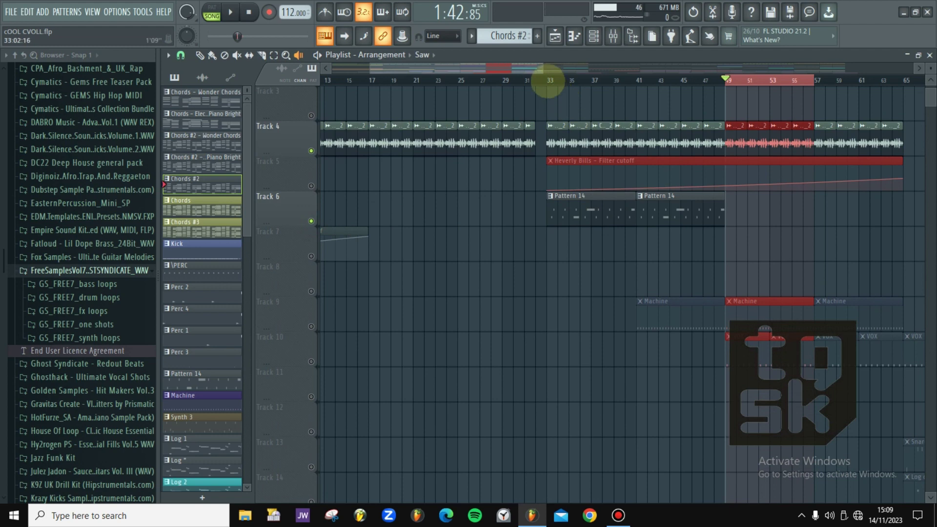
{"action": "left_click", "coordinate": [547, 80]}
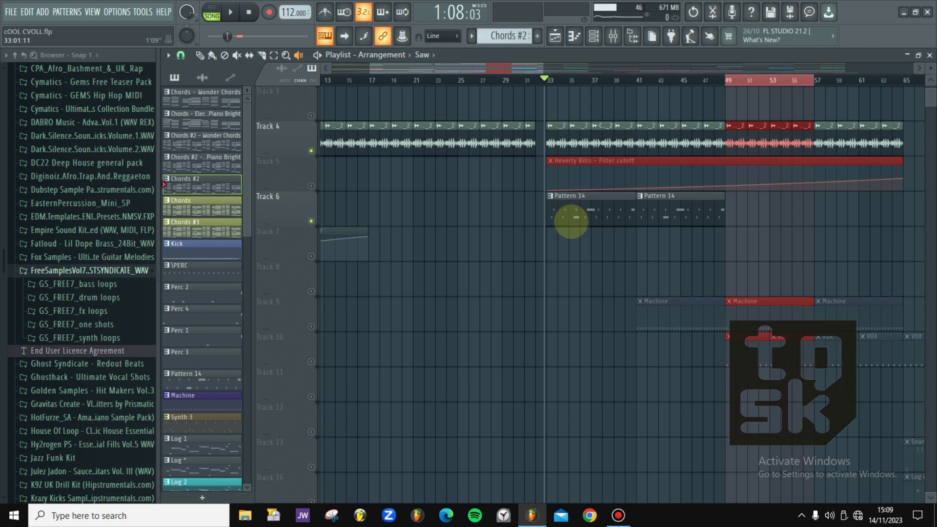
{"action": "key", "text": "space"}
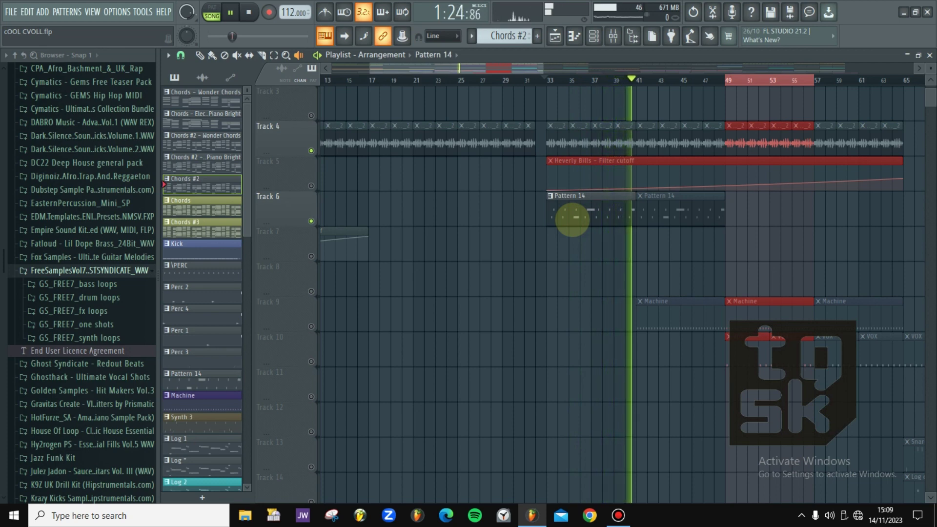
{"action": "key", "text": "space"}
Unmute Track 9 and audition its Machine clip at bar 41
{"action": "scroll", "coordinate": [678, 264], "scroll_direction": "down", "scroll_amount": 2}
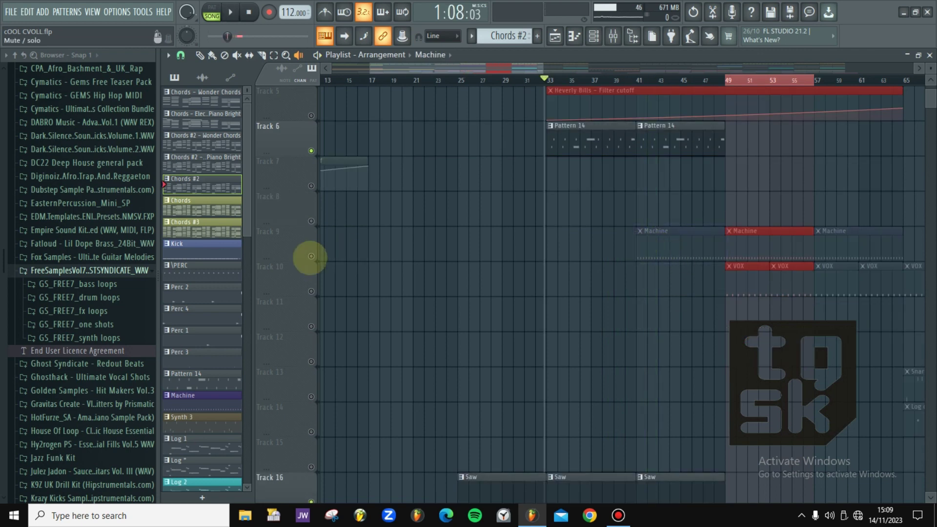
{"action": "left_click", "coordinate": [311, 257]}
{"action": "key", "text": "space"}
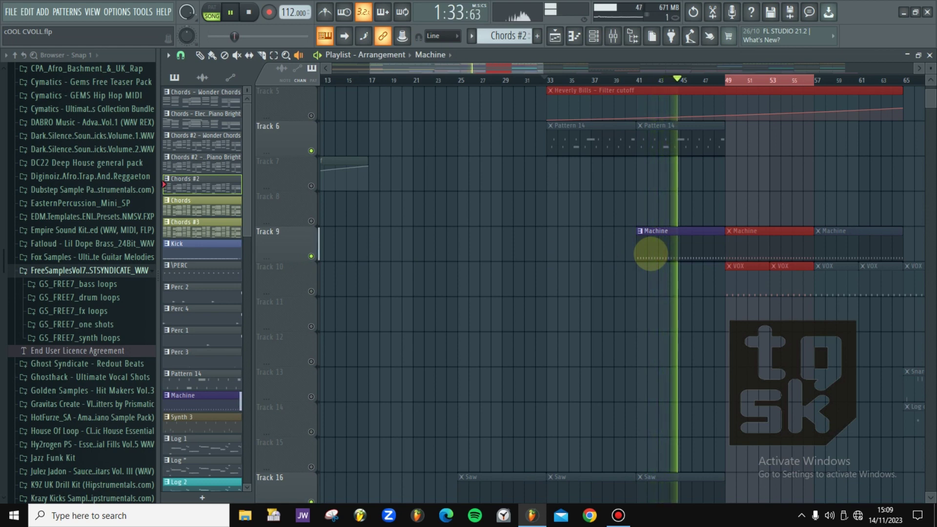
{"action": "key", "text": "space"}
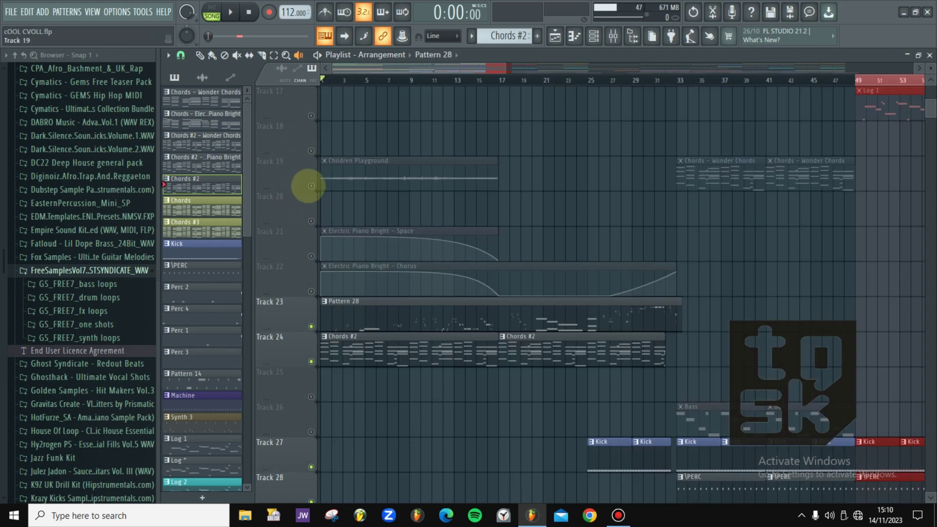
Play the arrangement from the beginning and look over its unmuted tracks
{"action": "scroll", "coordinate": [311, 184], "scroll_direction": "up", "scroll_amount": 2}
{"action": "scroll", "coordinate": [389, 168], "scroll_direction": "up", "scroll_amount": 13}
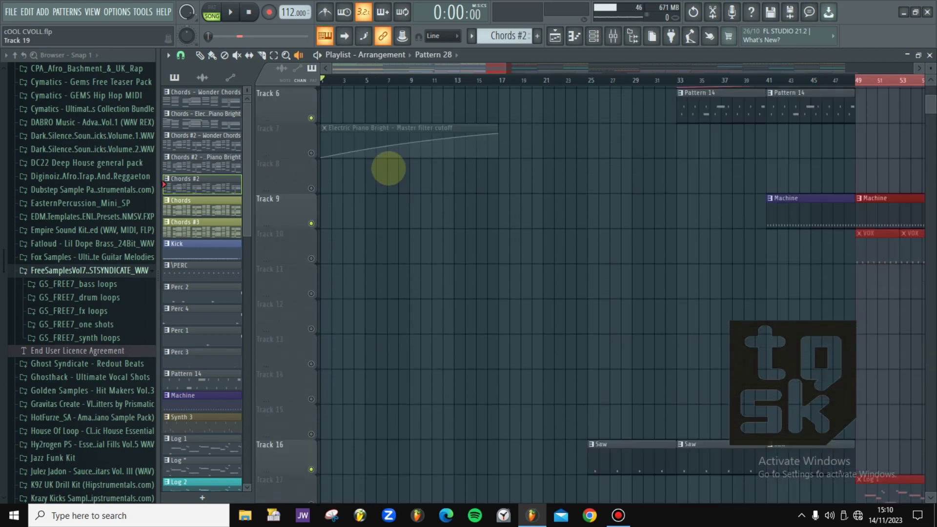
{"action": "key", "text": "space"}
{"action": "scroll", "coordinate": [388, 168], "scroll_direction": "down", "scroll_amount": 8}
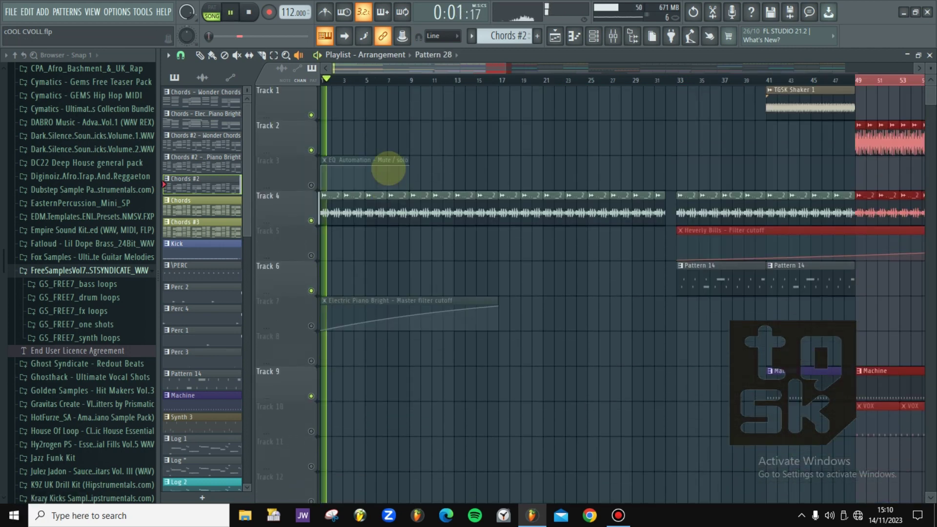
{"action": "scroll", "coordinate": [307, 185], "scroll_direction": "up", "scroll_amount": 7}
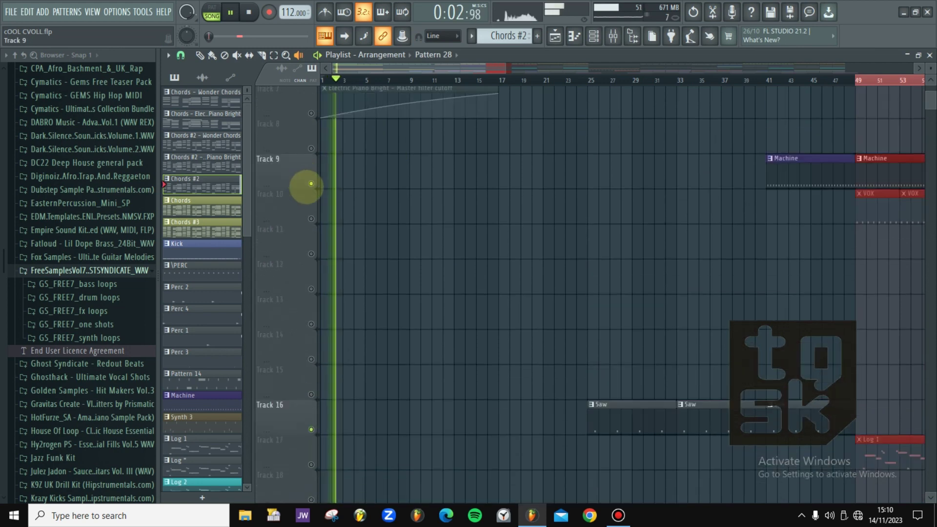
Unmute Tracks 21 and 22 with the Electric Piano Bright Space and Chorus automation and audition the intro
{"action": "scroll", "coordinate": [340, 195], "scroll_direction": "up", "scroll_amount": 3}
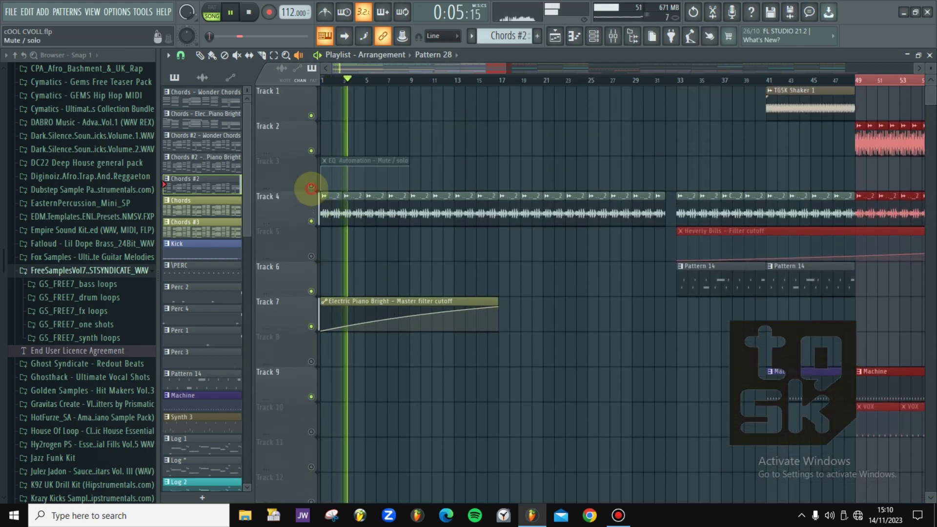
{"action": "scroll", "coordinate": [386, 235], "scroll_direction": "down", "scroll_amount": 17}
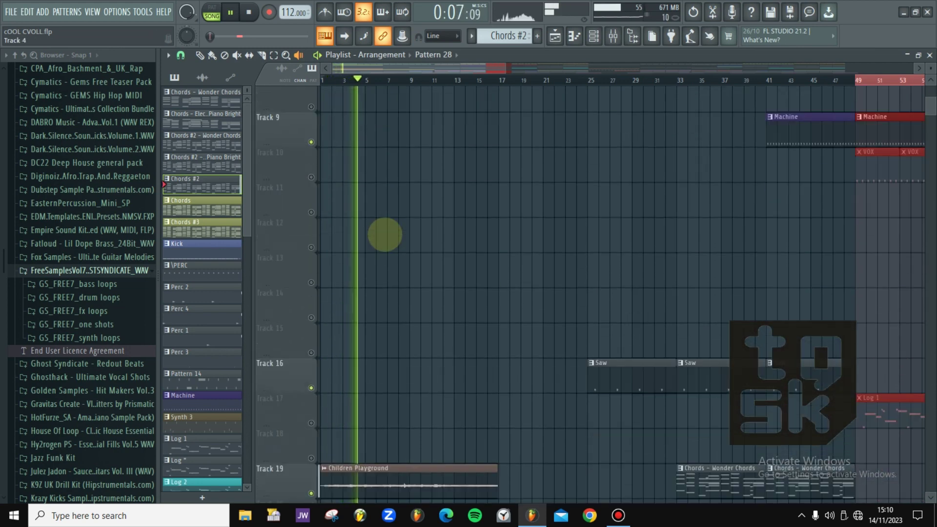
{"action": "left_click", "coordinate": [310, 256]}
{"action": "left_click", "coordinate": [311, 221]}
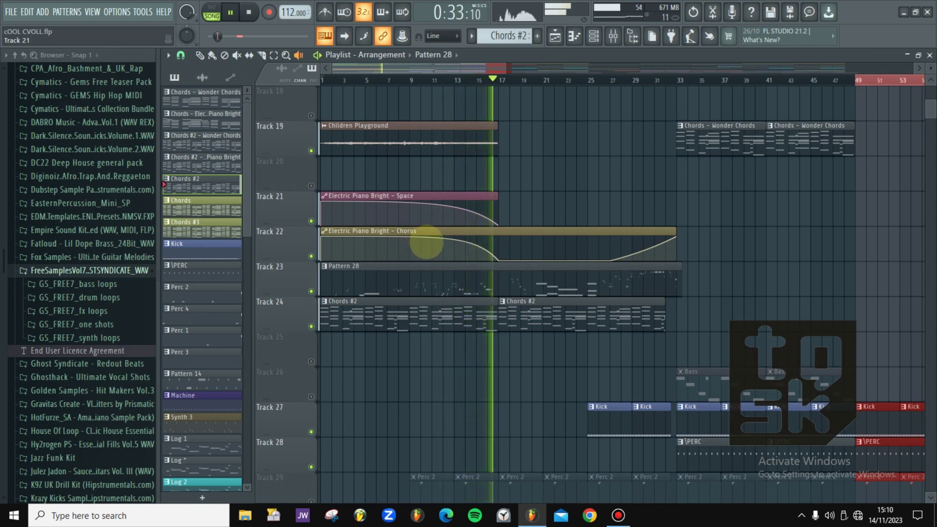
{"action": "key", "text": "space"}
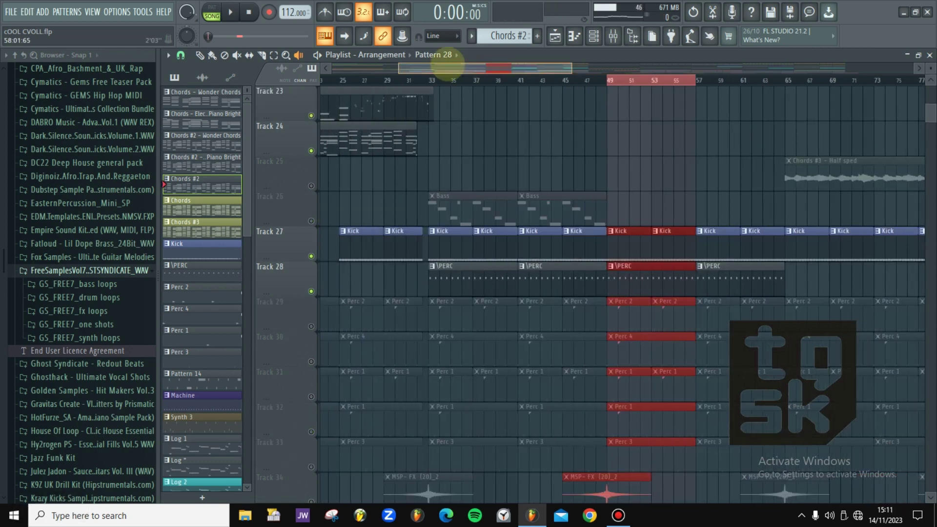
Unmute Track 26 and audition its Bass clip at bar 33
{"action": "left_click_drag", "start_coordinate": [453, 65], "coordinate": [448, 69]}
{"action": "left_click", "coordinate": [312, 221]}
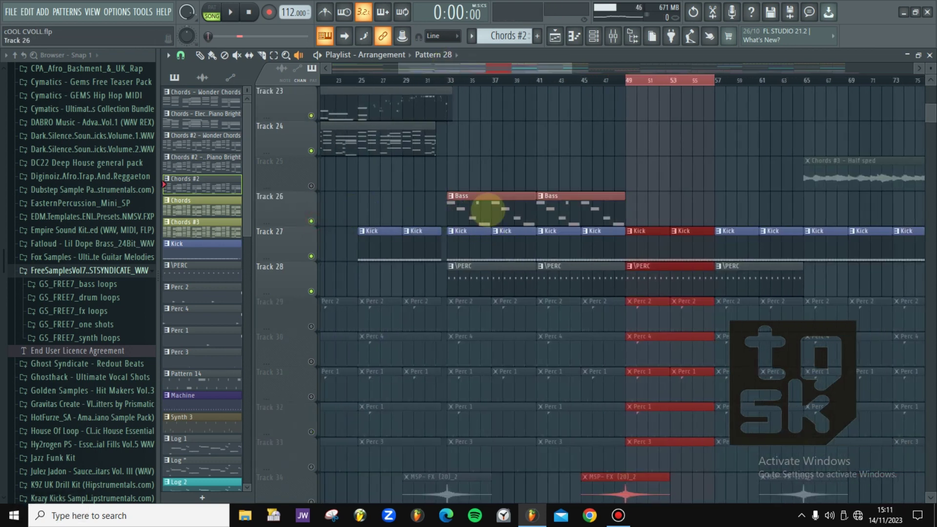
{"action": "left_click", "coordinate": [486, 209]}
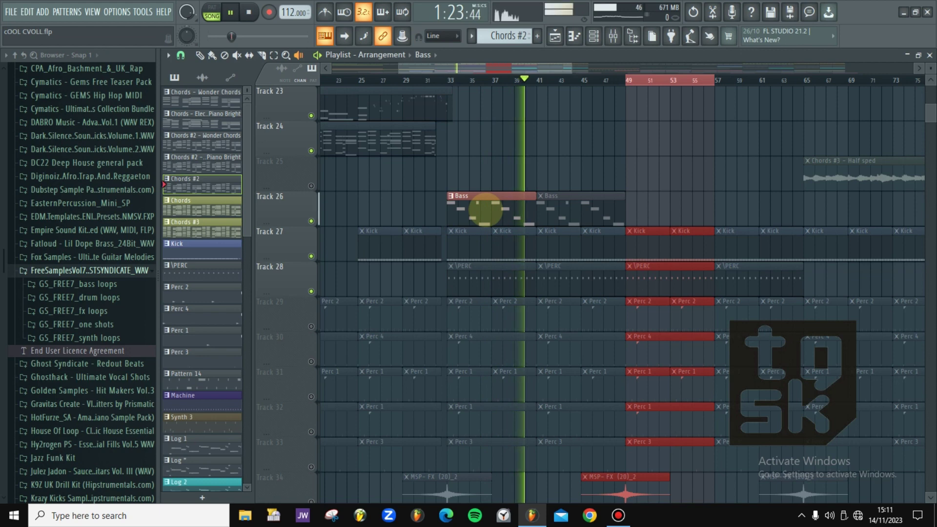
{"action": "key", "text": "space"}
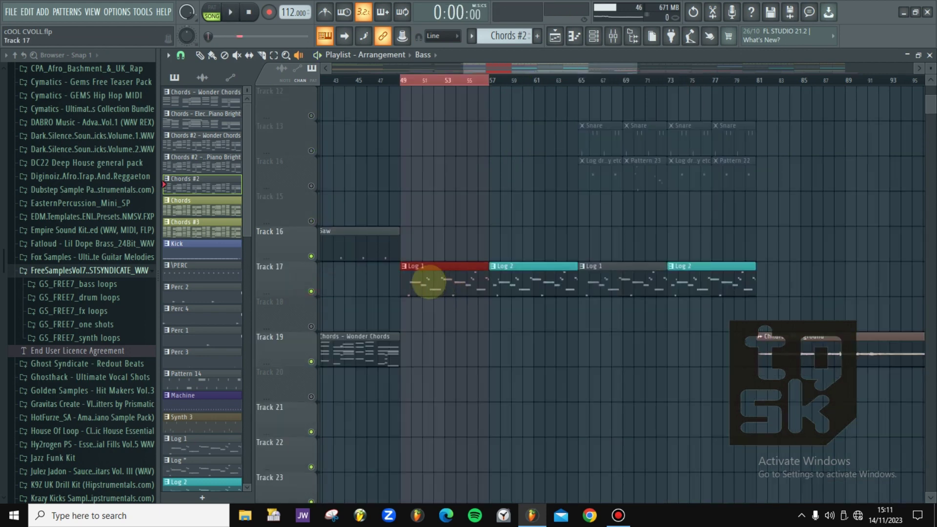
Audition the Log 1 clip on Track 17 from bar 49
{"action": "left_click", "coordinate": [429, 283]}
{"action": "key", "text": "space"}
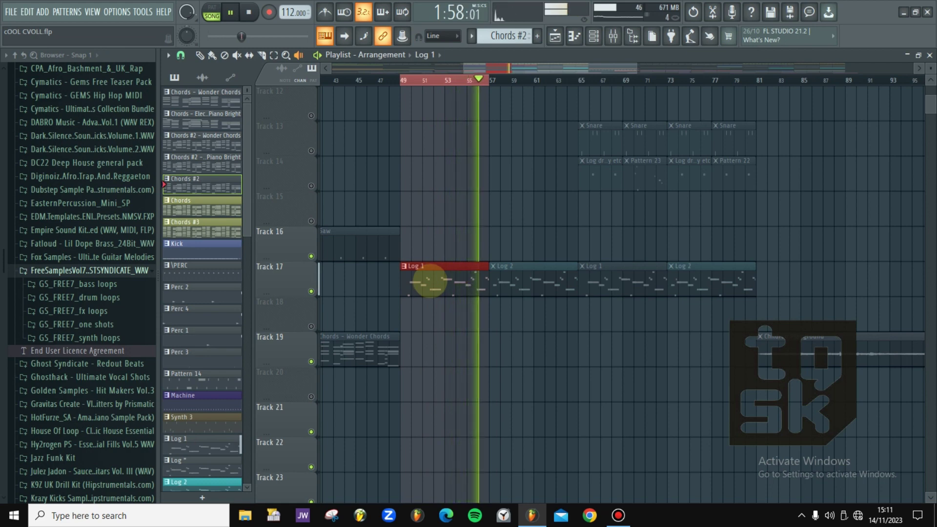
{"action": "key", "text": "space"}
Unmute Track 10 and audition its VOX clip at bar 49
{"action": "scroll", "coordinate": [473, 214], "scroll_direction": "up", "scroll_amount": 8}
{"action": "scroll", "coordinate": [469, 225], "scroll_direction": "down", "scroll_amount": 5}
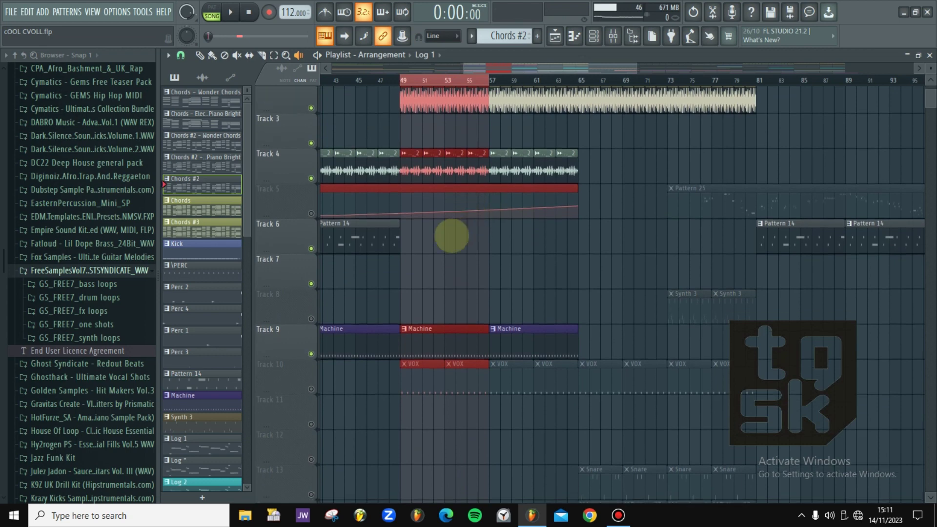
{"action": "scroll", "coordinate": [356, 282], "scroll_direction": "up", "scroll_amount": 2}
{"action": "left_click", "coordinate": [311, 291]}
{"action": "left_click", "coordinate": [429, 275]}
{"action": "key", "text": "space"}
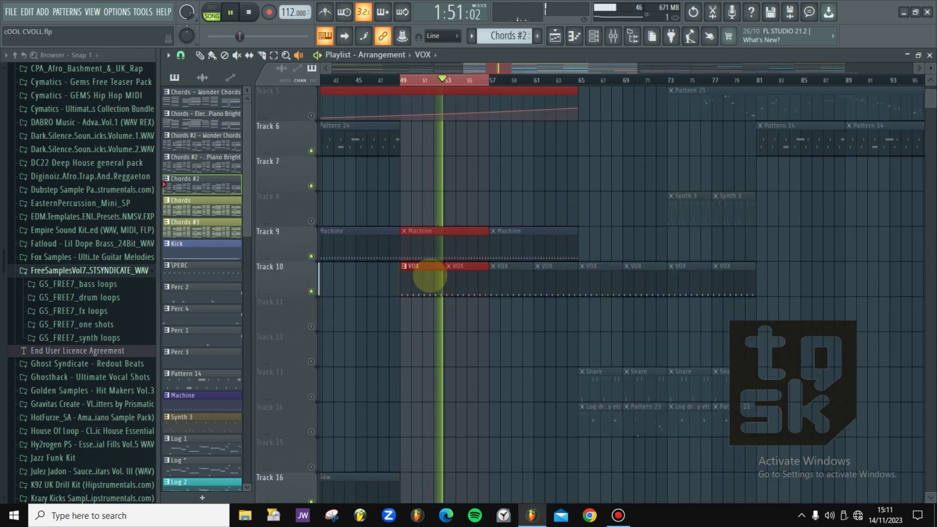
{"action": "key", "text": "space"}
Audition the Snare clip on Track 13 at bar 65 and the Pattern 23 clip on Track 14
{"action": "scroll", "coordinate": [439, 229], "scroll_direction": "down", "scroll_amount": 6}
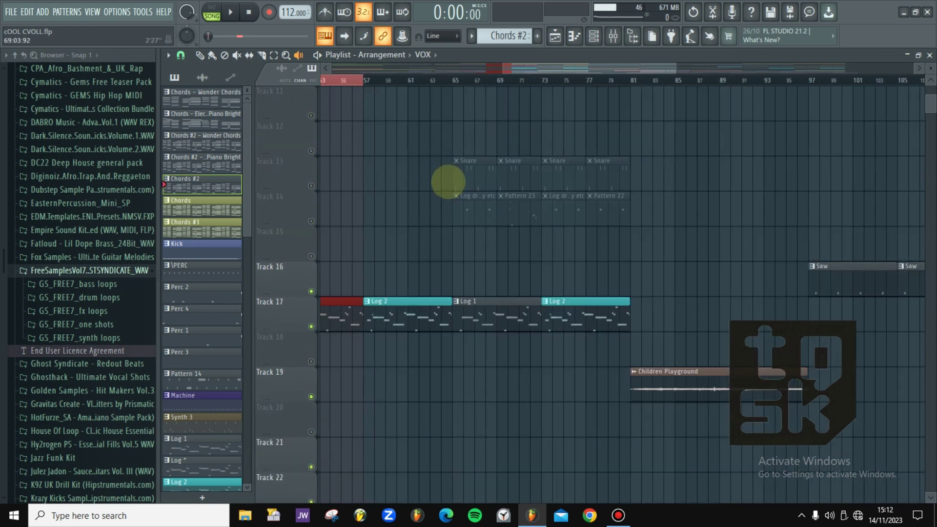
{"action": "scroll", "coordinate": [448, 182], "scroll_direction": "right", "scroll_amount": 1}
{"action": "left_click", "coordinate": [442, 177]}
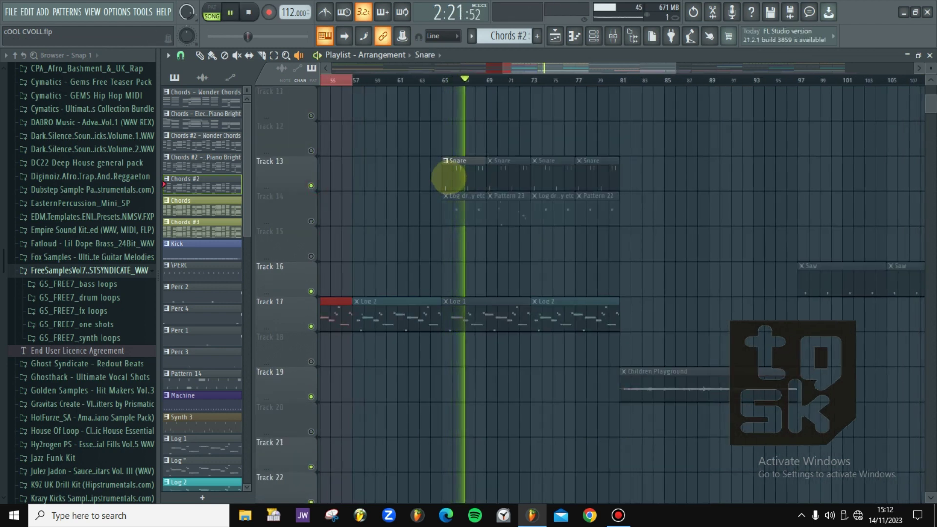
{"action": "left_click", "coordinate": [486, 215]}
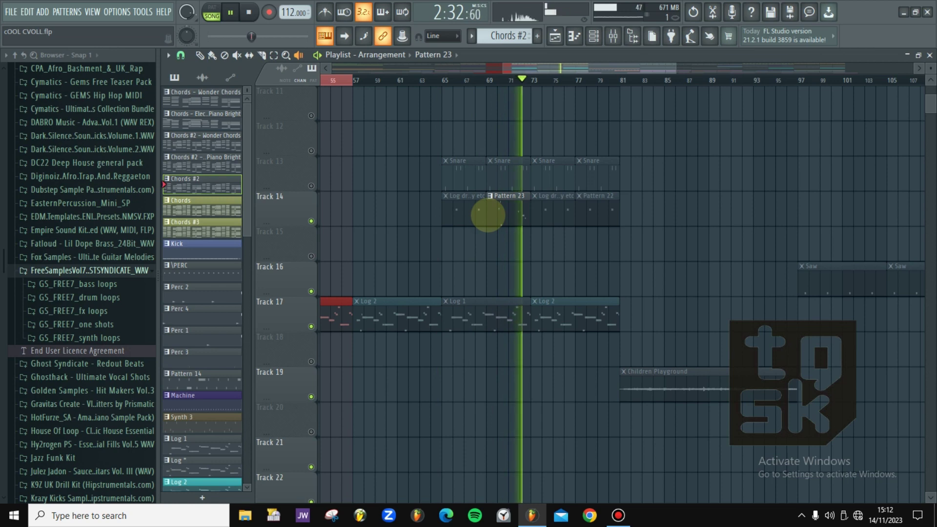
{"action": "key", "text": "space"}
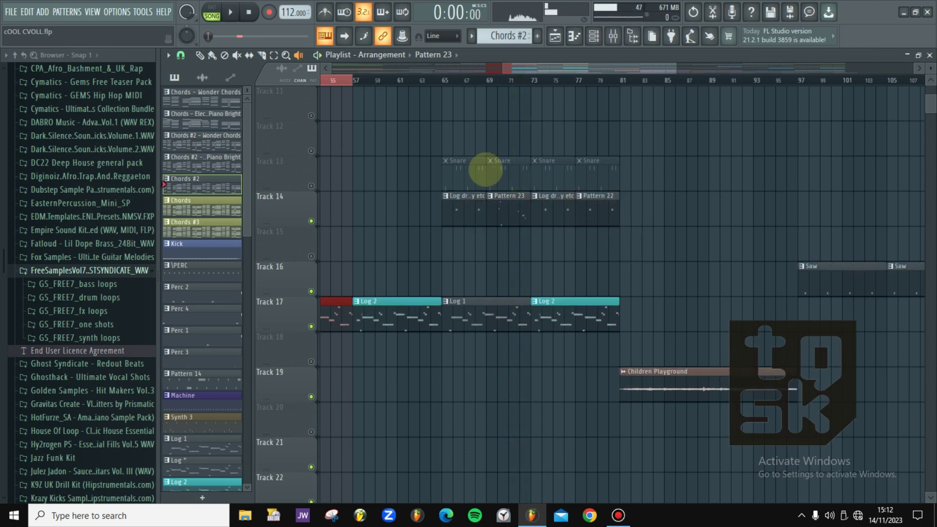
Replace the Pattern 22 clip at bar 77 on Track 14 with a copy of Pattern 23 using the Draw tool
{"action": "left_click", "coordinate": [200, 55]}
{"action": "left_click", "coordinate": [519, 214]}
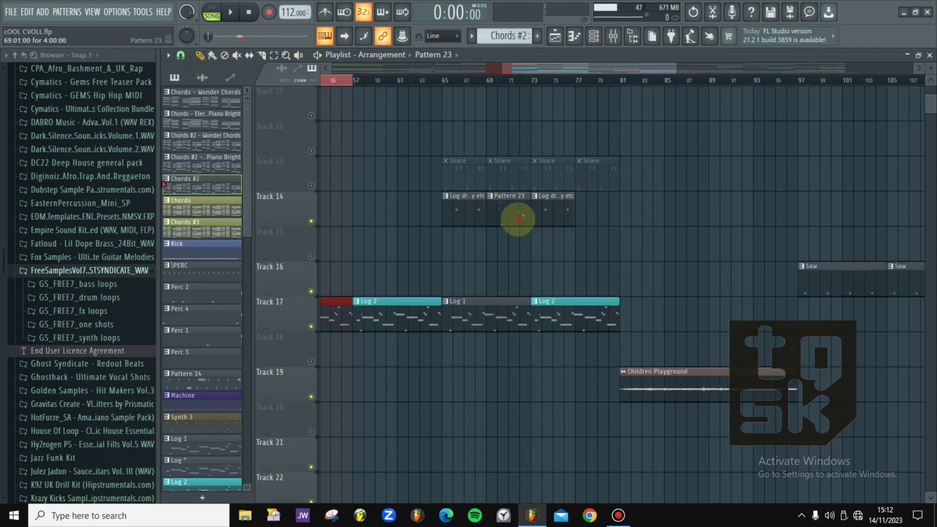
{"action": "right_click", "coordinate": [581, 209]}
{"action": "left_click", "coordinate": [576, 212]}
Look over the section around bar 73 and audition the Pattern 25 clip on Track 5
{"action": "scroll", "coordinate": [576, 214], "scroll_direction": "down", "scroll_amount": 6}
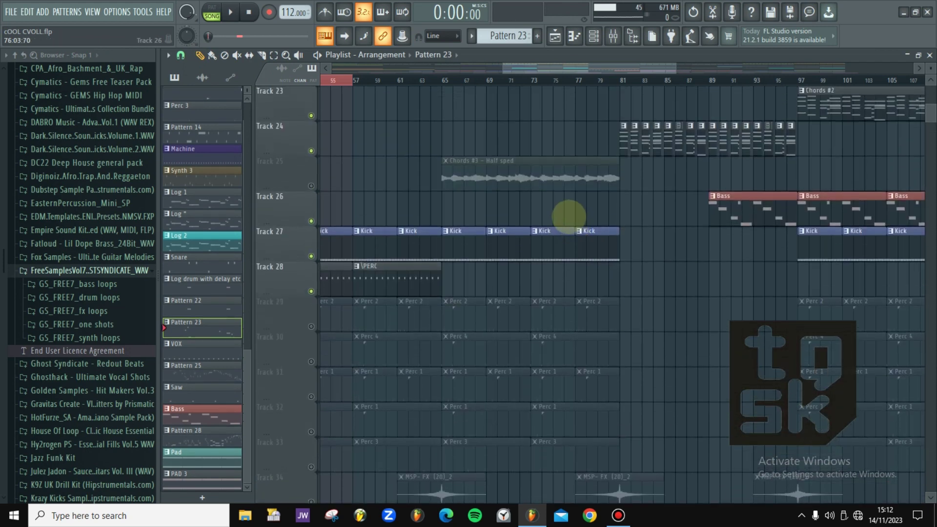
{"action": "scroll", "coordinate": [568, 216], "scroll_direction": "up", "scroll_amount": 11}
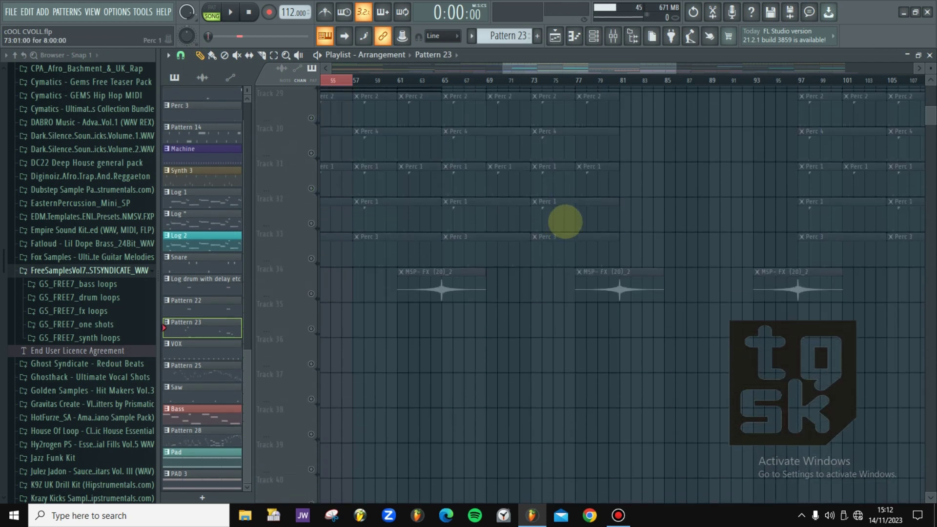
{"action": "key", "text": "space"}
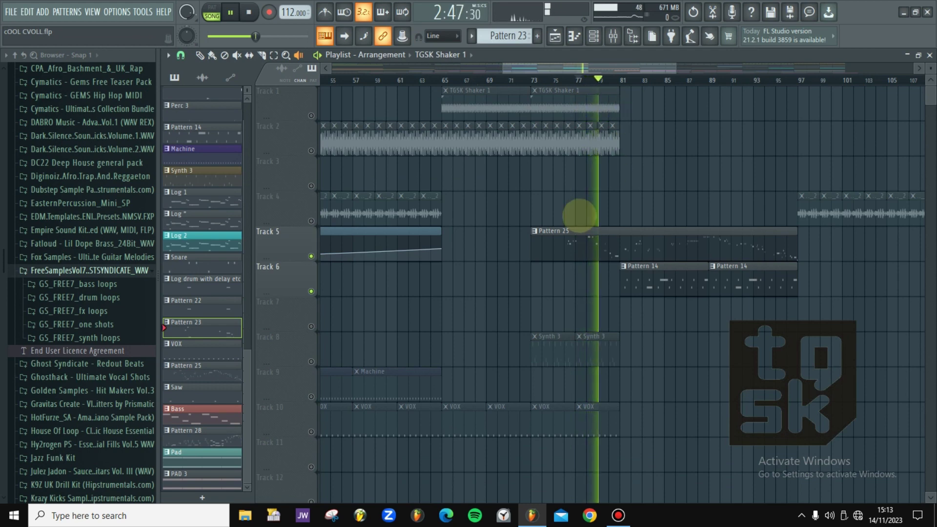
Unmute Track 25 and audition its Chords #3 - Half sped clip from bar 65
{"action": "scroll", "coordinate": [579, 215], "scroll_direction": "down", "scroll_amount": 8}
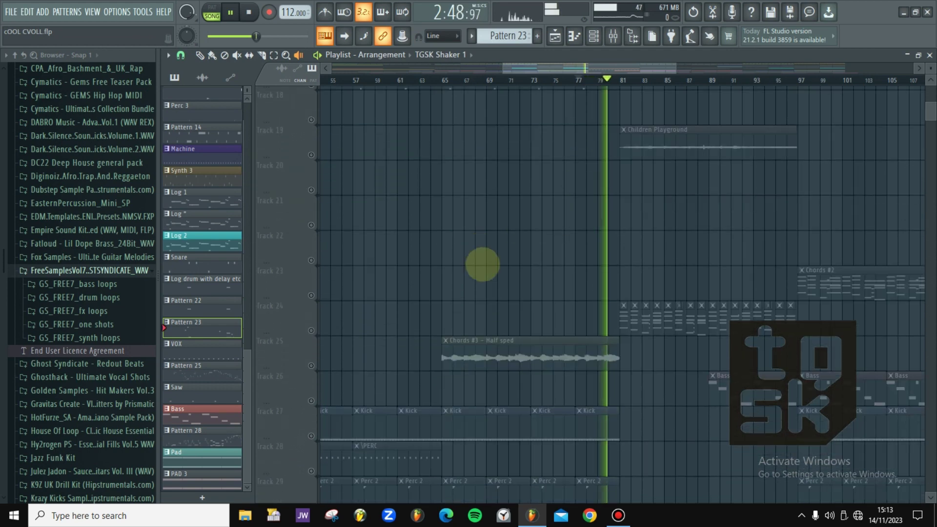
{"action": "scroll", "coordinate": [536, 254], "scroll_direction": "down", "scroll_amount": 2}
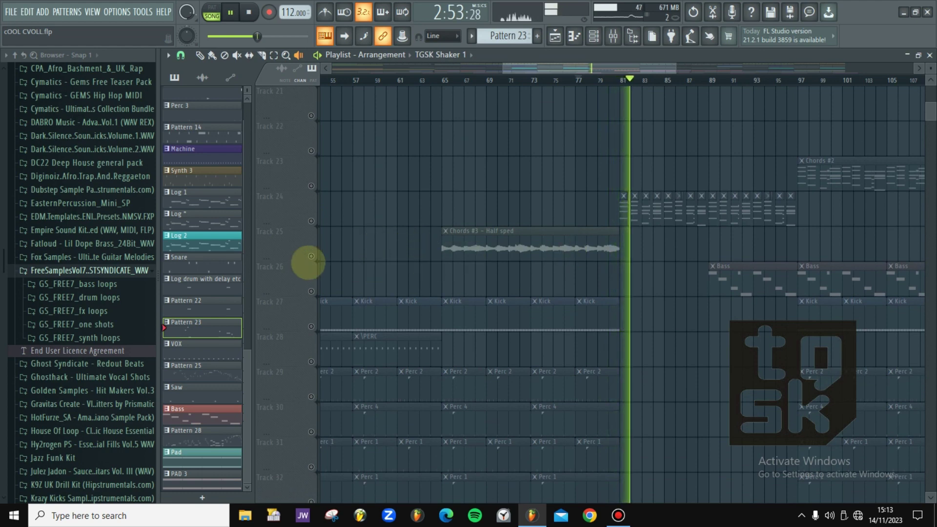
{"action": "left_click", "coordinate": [311, 256]}
{"action": "key", "text": "space"}
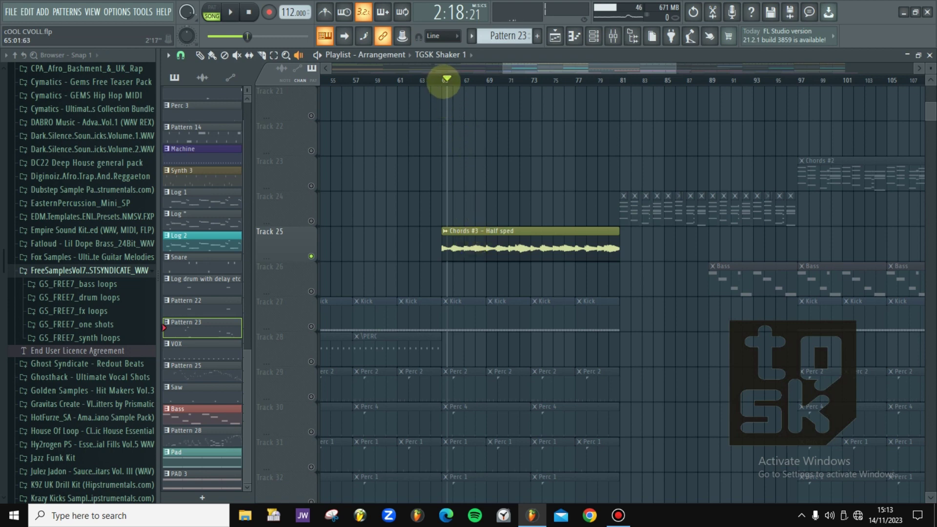
{"action": "left_click", "coordinate": [443, 80]}
{"action": "key", "text": "space"}
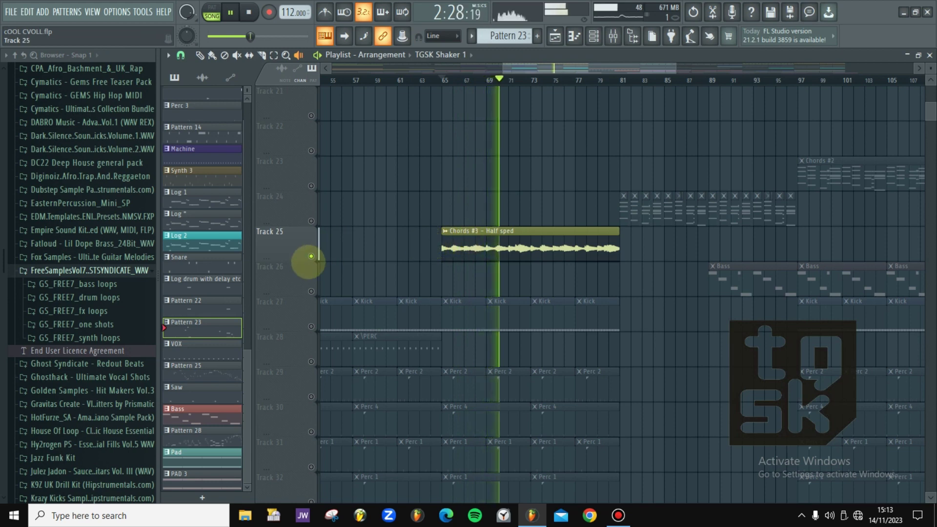
Mute Track 25, stop playback at bar 65 and open the mixer
{"action": "left_click", "coordinate": [311, 255]}
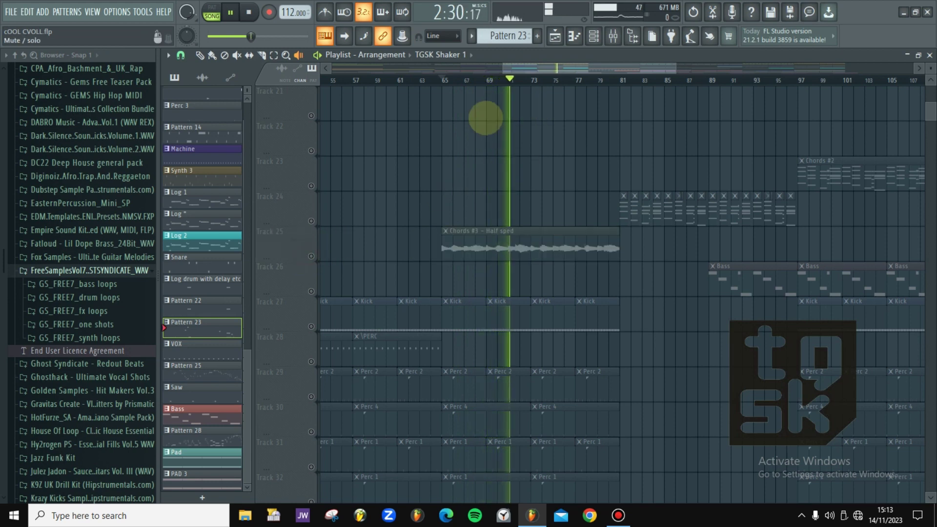
{"action": "left_click", "coordinate": [443, 78]}
{"action": "key", "text": "space"}
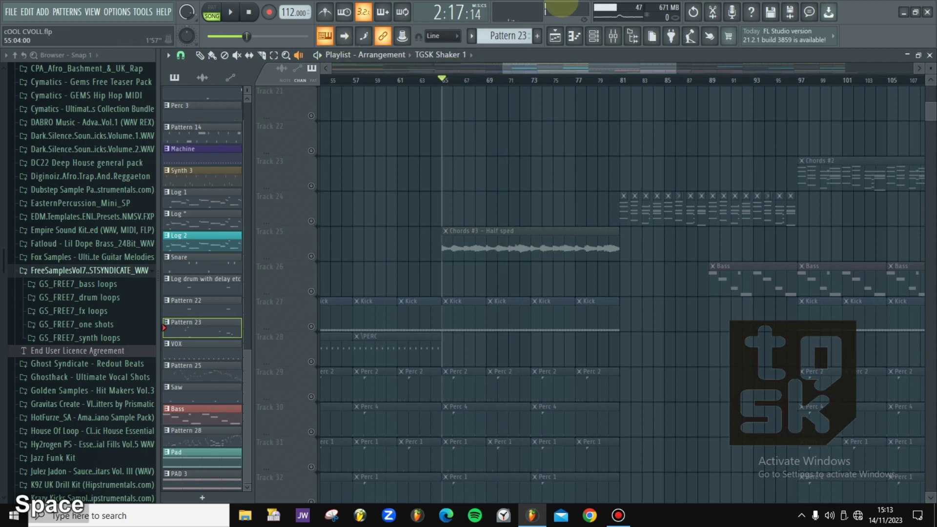
{"action": "left_click", "coordinate": [613, 36]}
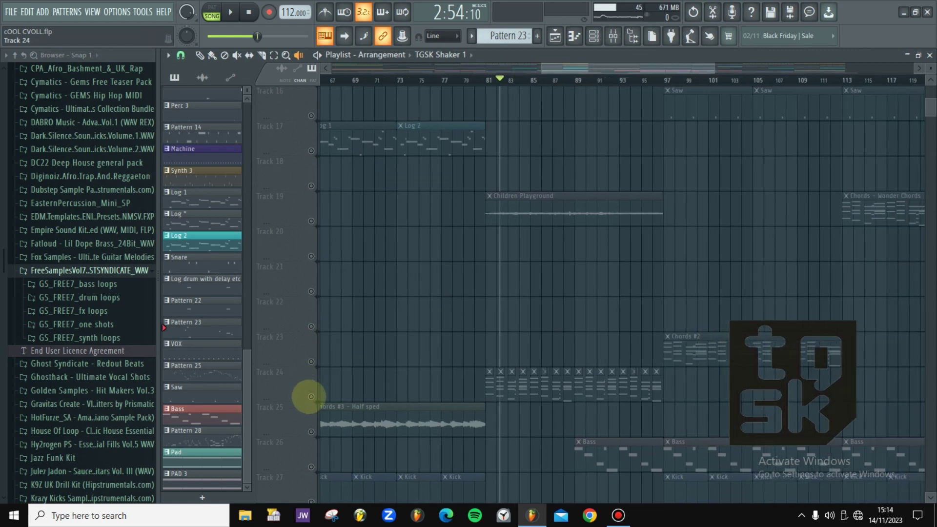
Unmute Track 19 and audition its Children Playground clip together with the chords on Track 24 from about bar 82
{"action": "scroll", "coordinate": [442, 266], "scroll_direction": "down", "scroll_amount": 5}
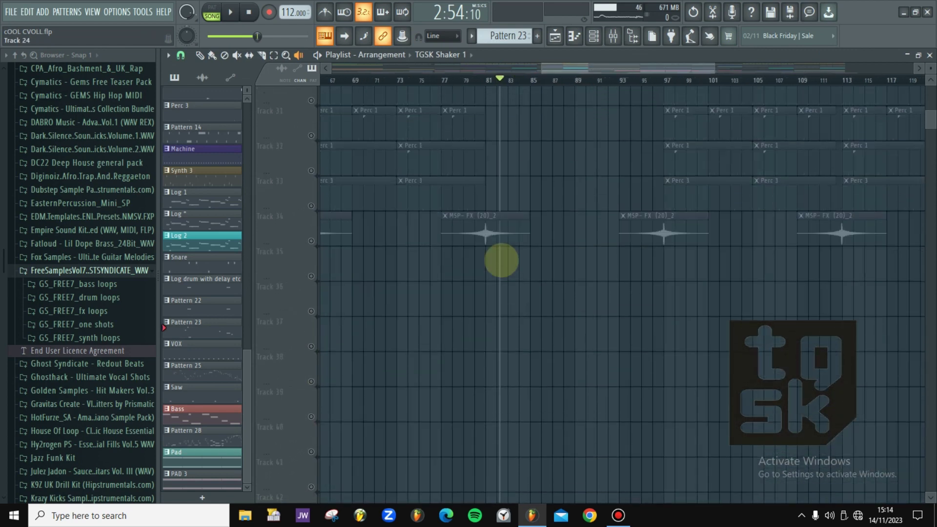
{"action": "scroll", "coordinate": [501, 260], "scroll_direction": "up", "scroll_amount": 7}
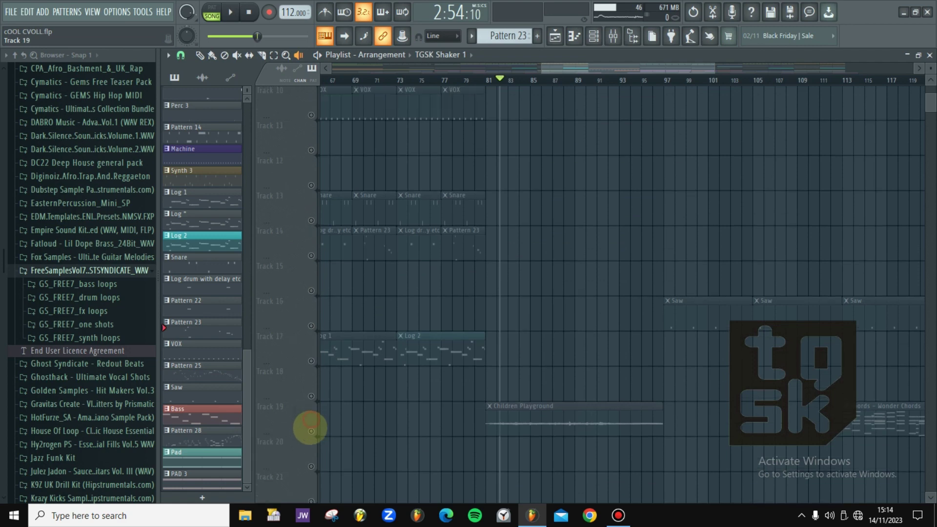
{"action": "left_click", "coordinate": [310, 430]}
{"action": "scroll", "coordinate": [487, 280], "scroll_direction": "up", "scroll_amount": 3}
{"action": "scroll", "coordinate": [507, 200], "scroll_direction": "down", "scroll_amount": 3}
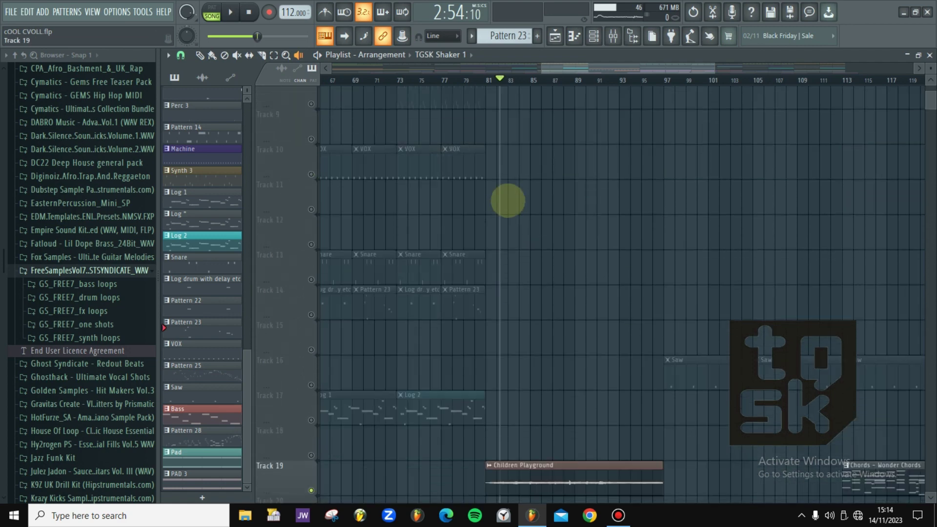
{"action": "scroll", "coordinate": [508, 198], "scroll_direction": "down", "scroll_amount": 3}
{"action": "key", "text": "space"}
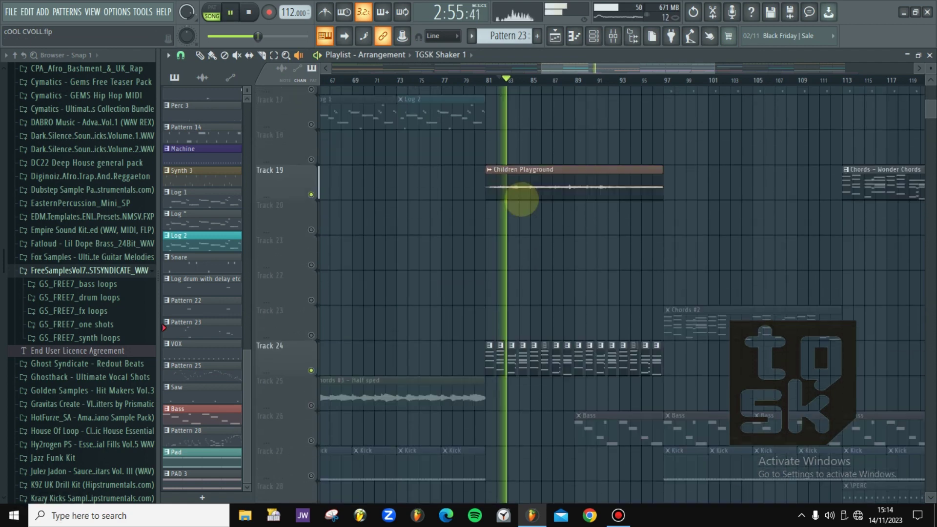
{"action": "scroll", "coordinate": [521, 199], "scroll_direction": "down", "scroll_amount": 2}
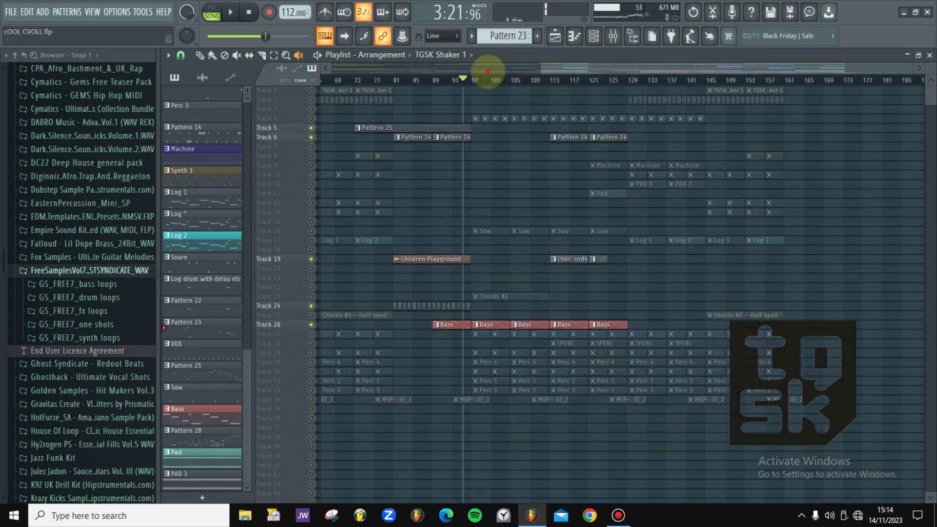
Return to the start of the arrangement and play the whole song with all tracks unmuted
{"action": "left_click_drag", "start_coordinate": [488, 72], "coordinate": [327, 82]}
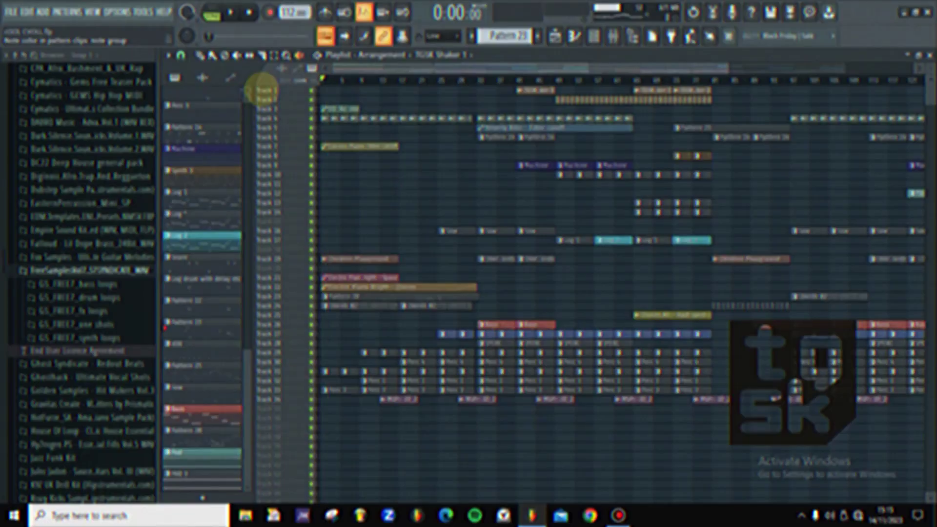
{"action": "key", "text": "space"}
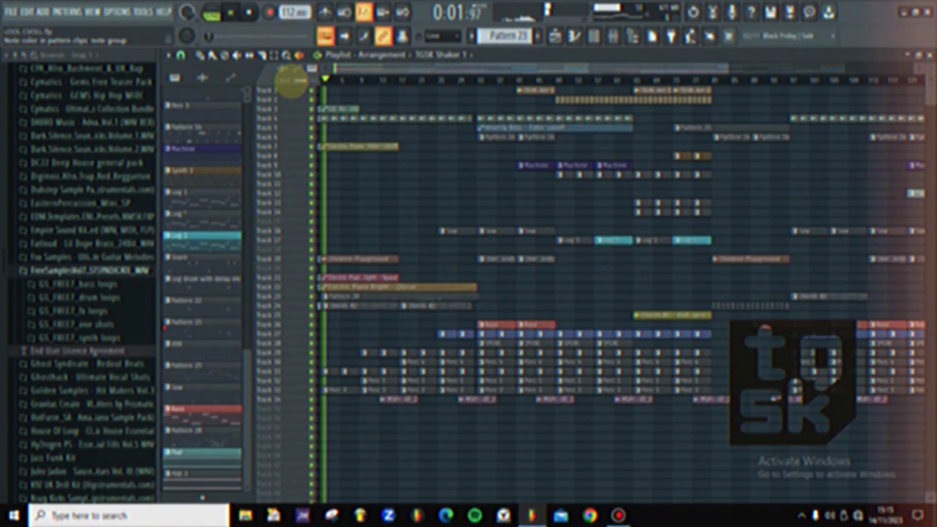